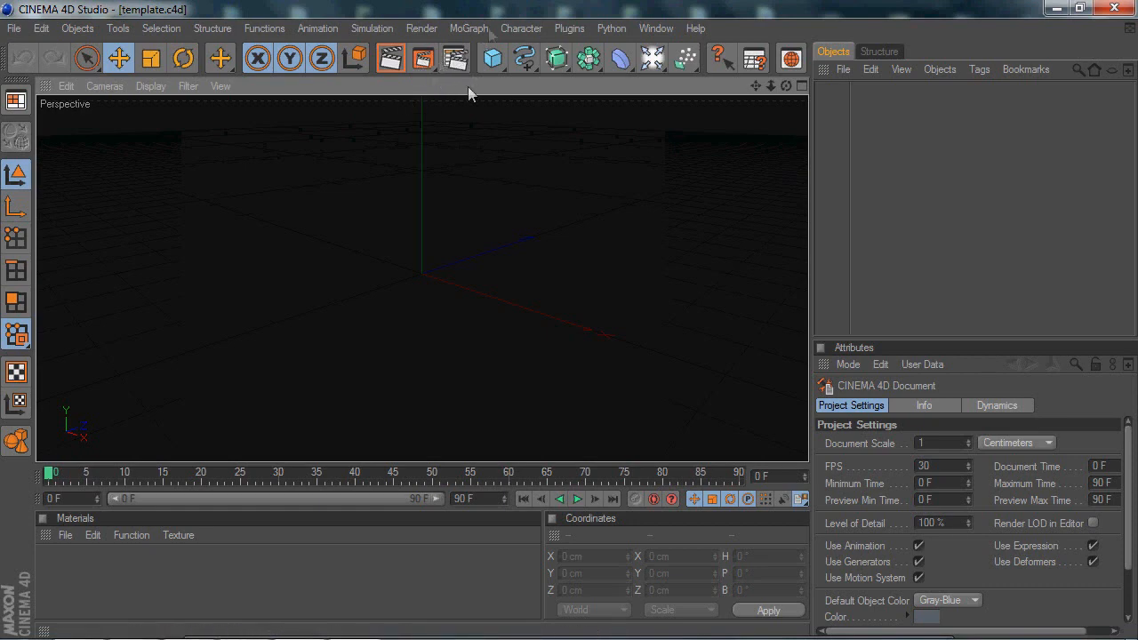
- Load the saved JPEG render preset and remove the default render setting
{"action": "left_click", "coordinate": [455, 59]}
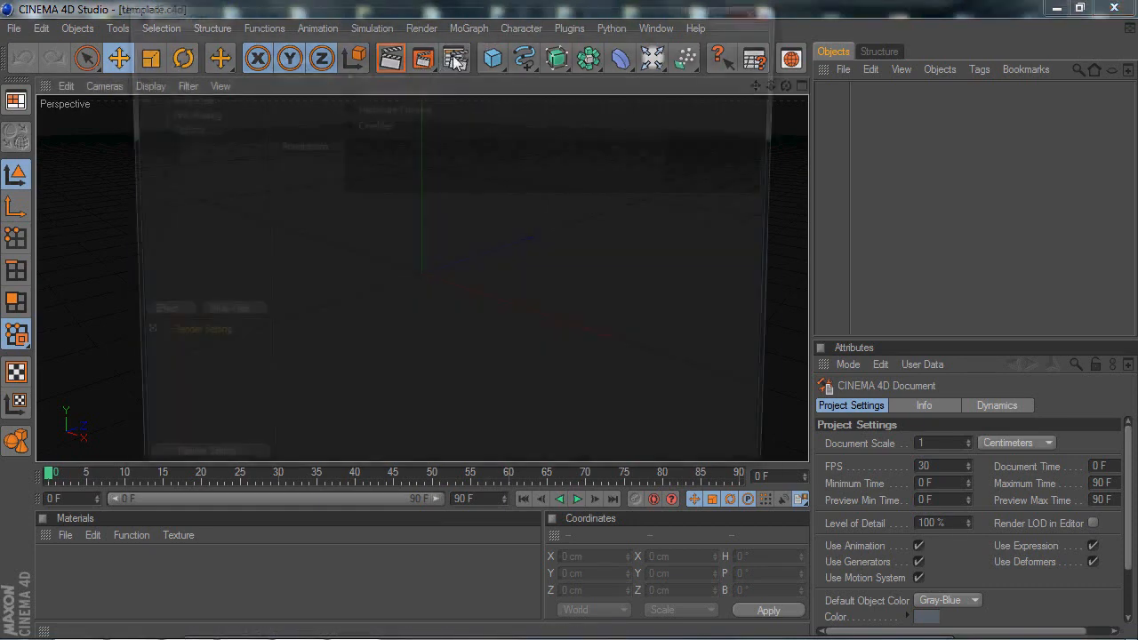
{"action": "left_click", "coordinate": [207, 475]}
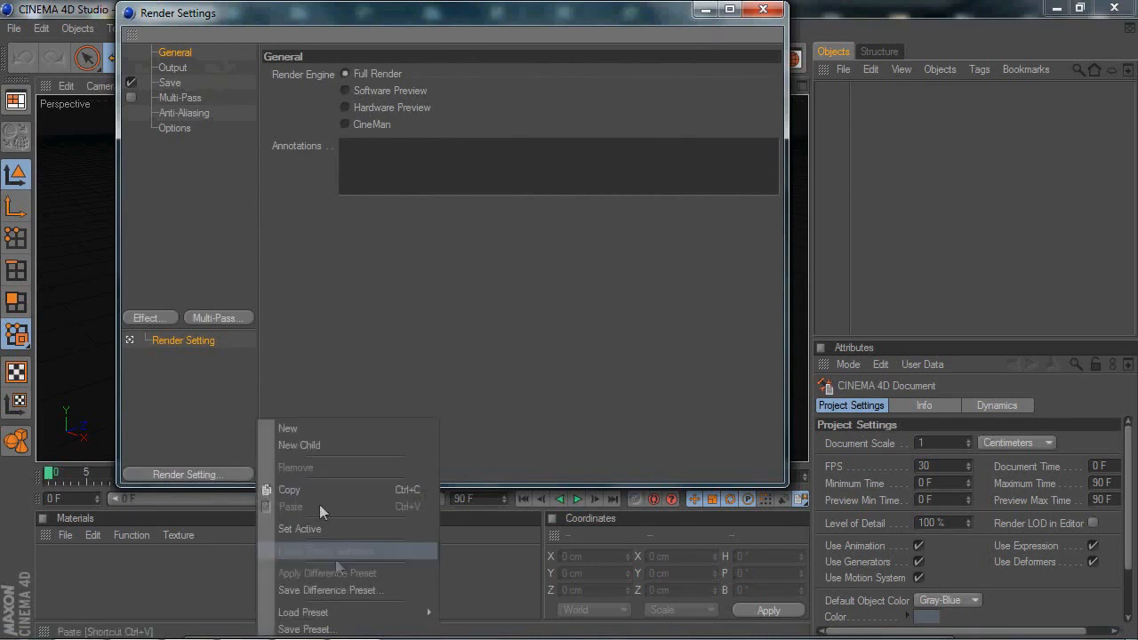
{"action": "mouse_move", "coordinate": [302, 613]}
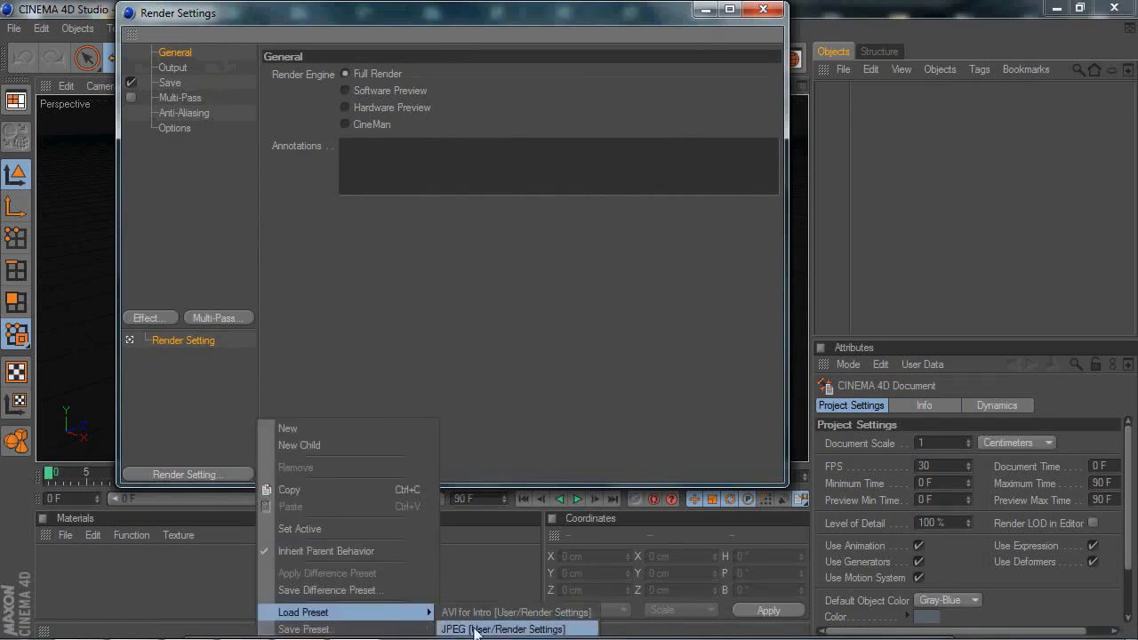
{"action": "left_click", "coordinate": [480, 628]}
{"action": "key", "text": "Delete"}
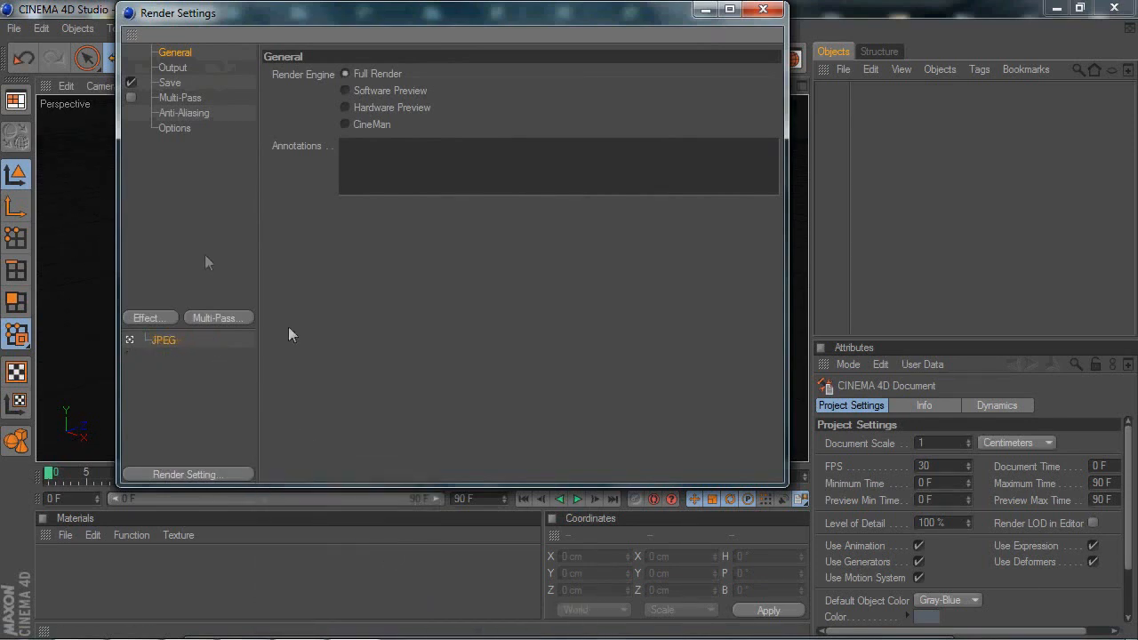
- Add the Ambient Occlusion and Global Illumination effects to the JPEG render setting
{"action": "left_click", "coordinate": [139, 318]}
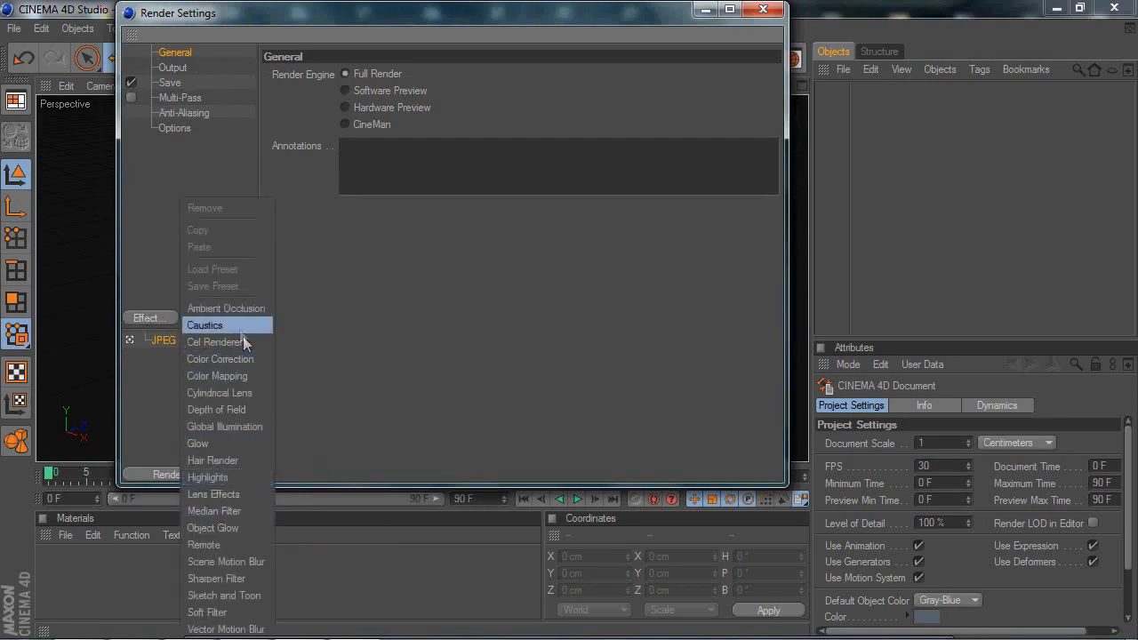
{"action": "left_click", "coordinate": [232, 315]}
{"action": "left_click", "coordinate": [139, 319]}
{"action": "left_click", "coordinate": [224, 427]}
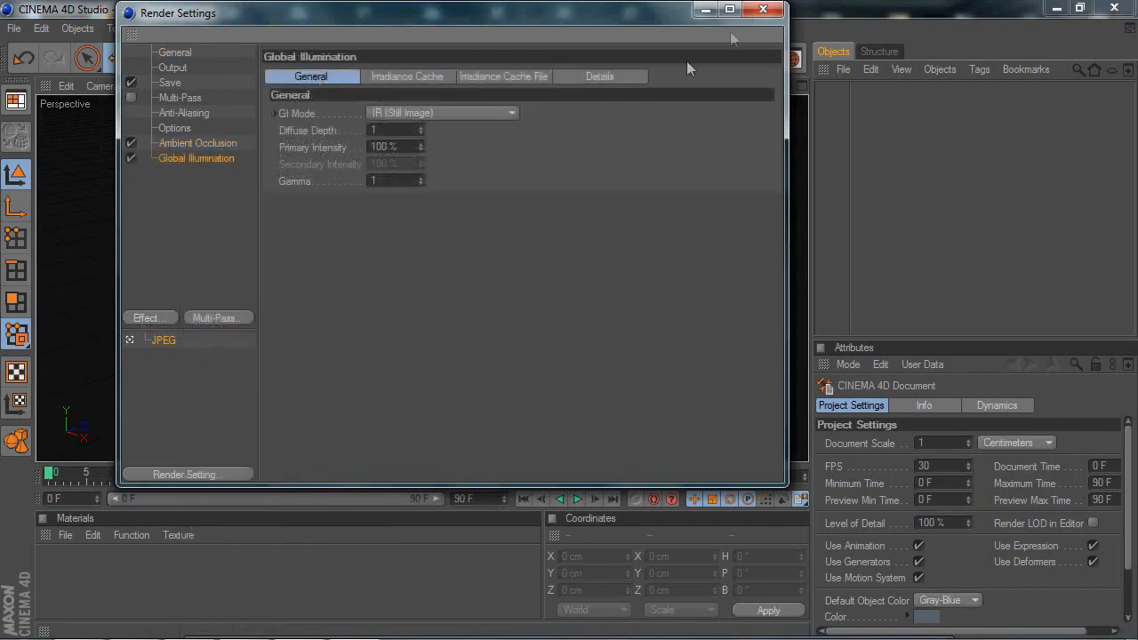
{"action": "left_click", "coordinate": [763, 9]}
- Add a cube and flatten it into a ground slab measuring 500 cm in X, 5 cm in Y and 500 cm in Z
{"action": "left_click_drag", "start_coordinate": [809, 162], "coordinate": [693, 152]}
{"action": "left_click_drag", "start_coordinate": [493, 57], "coordinate": [538, 86]}
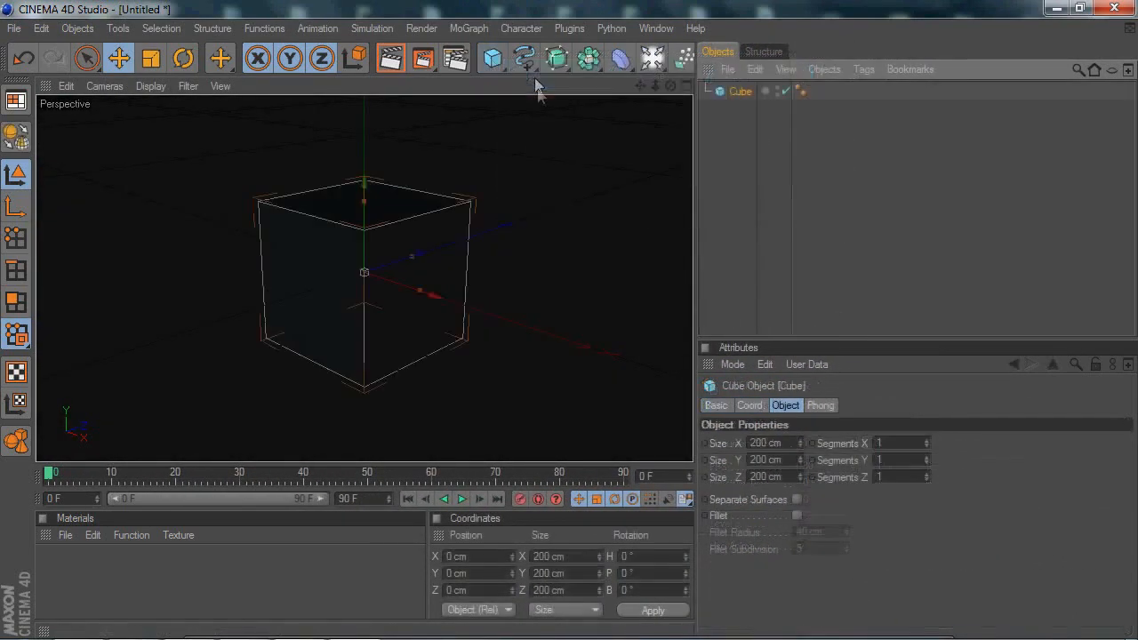
{"action": "double_click", "coordinate": [763, 444]}
{"action": "type", "text": "500"}
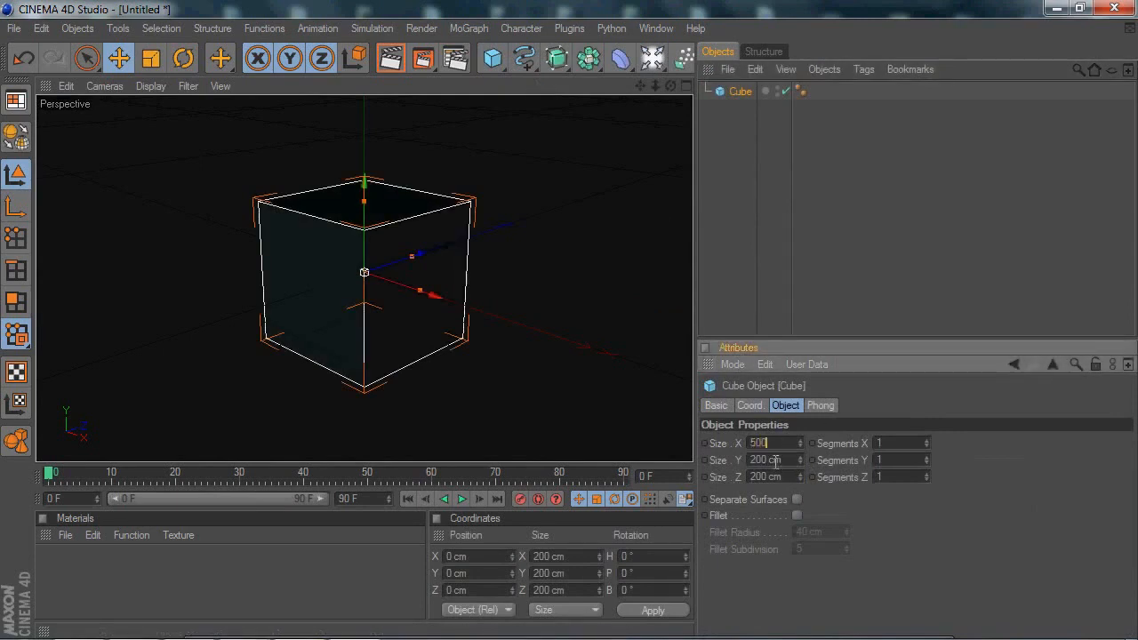
{"action": "double_click", "coordinate": [764, 459]}
{"action": "type", "text": "5"}
{"action": "key", "text": "Tab"}
{"action": "type", "text": "500"}
{"action": "key", "text": "Return"}
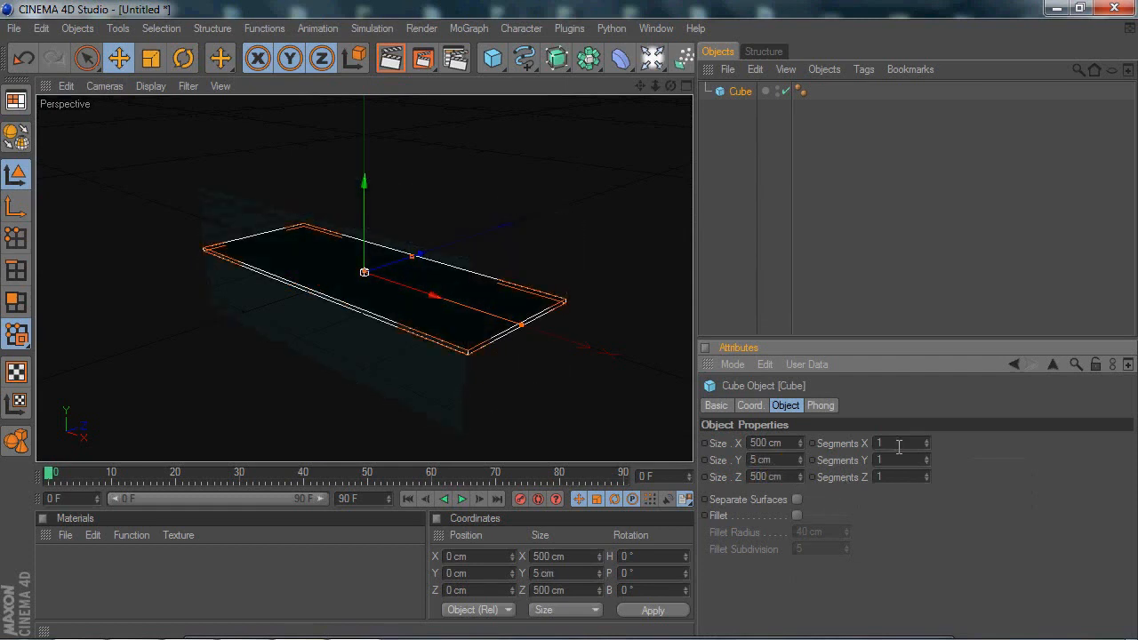
- Set the cube's segments to 50 in each of X, Y and Z
{"action": "left_click", "coordinate": [898, 442]}
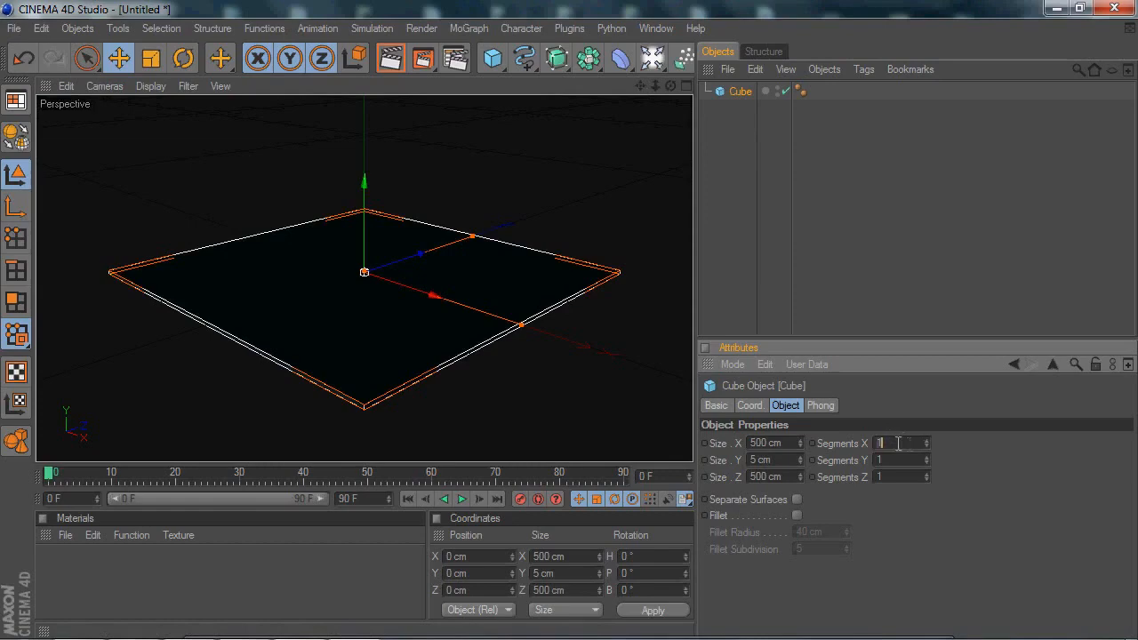
{"action": "type", "text": "50"}
{"action": "left_click", "coordinate": [901, 460]}
{"action": "type", "text": "50"}
{"action": "left_click", "coordinate": [900, 476]}
{"action": "type", "text": "50"}
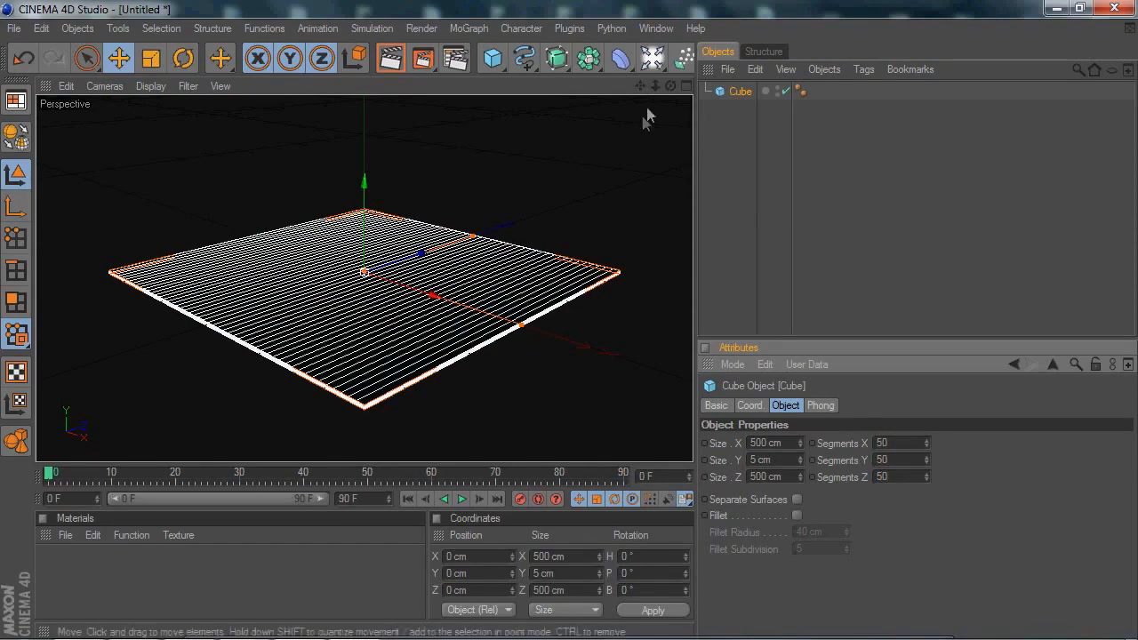
{"action": "key", "text": "Return"}
{"action": "left_click_drag", "start_coordinate": [642, 86], "coordinate": [645, 101]}
{"action": "left_click", "coordinate": [726, 213]}
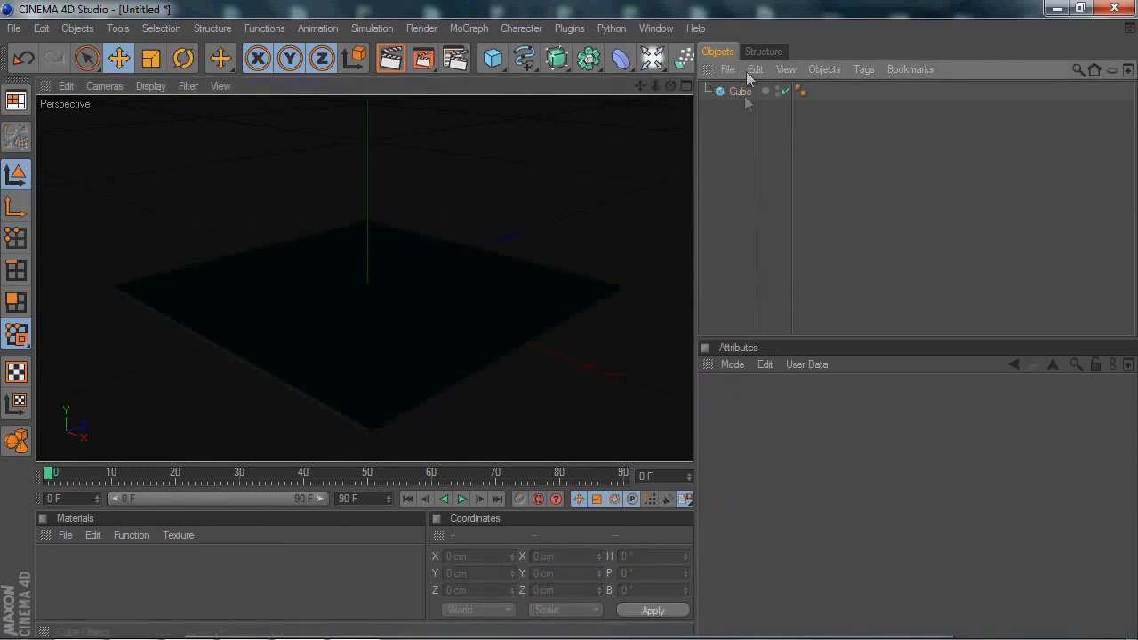
- Create a new material, load a Gradient shader into its color texture and open the shader's properties
{"action": "double_click", "coordinate": [65, 560]}
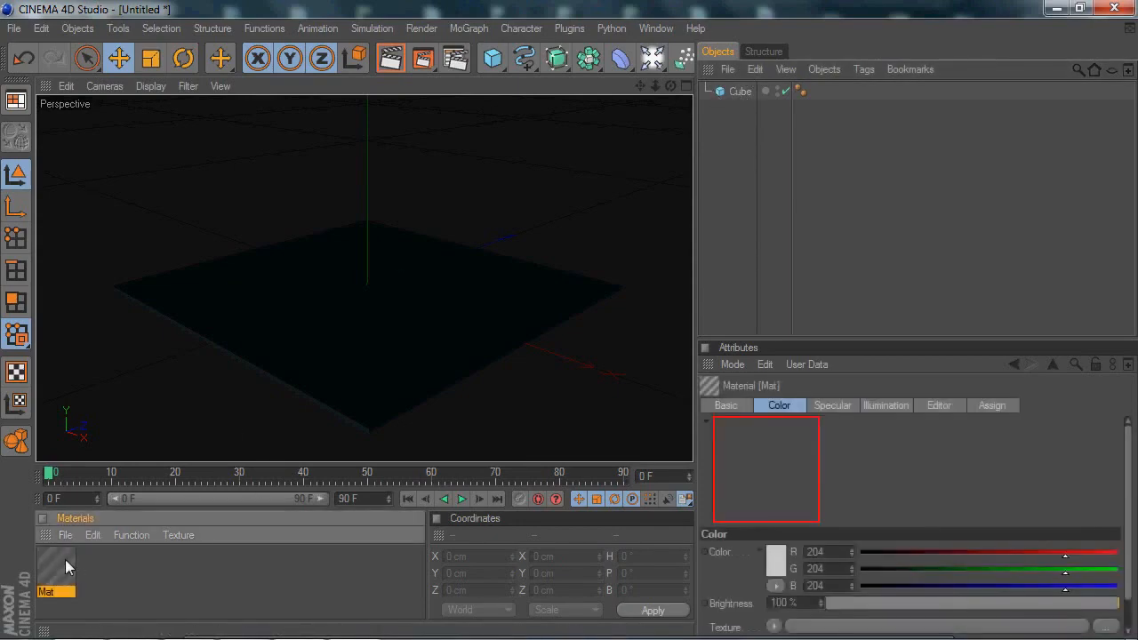
{"action": "double_click", "coordinate": [65, 559]}
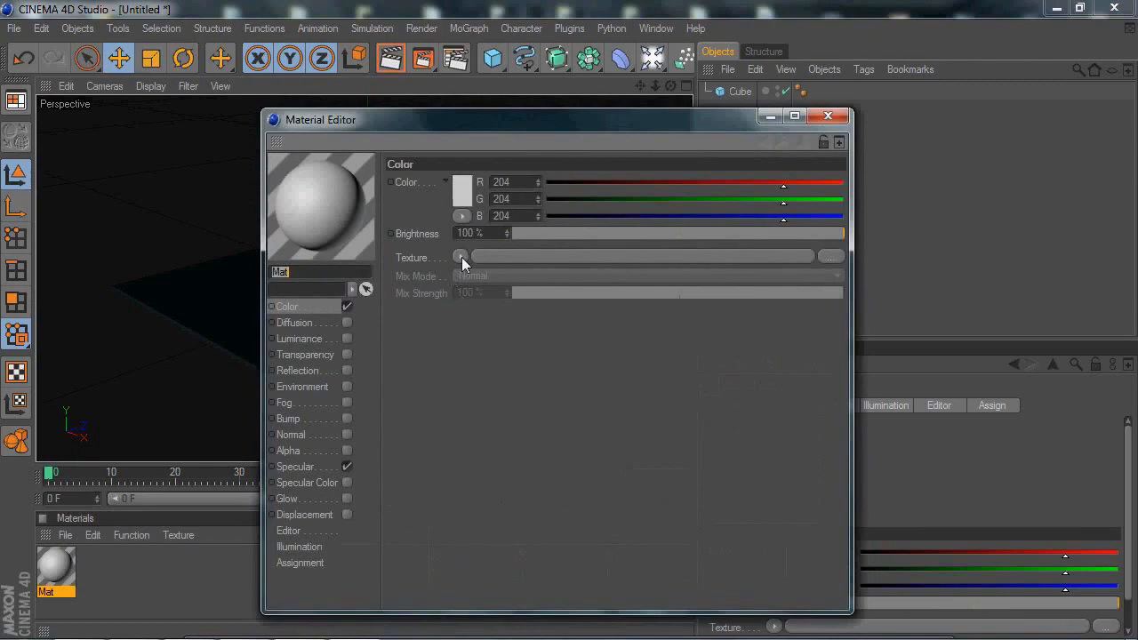
{"action": "left_click", "coordinate": [460, 257]}
{"action": "left_click", "coordinate": [498, 431]}
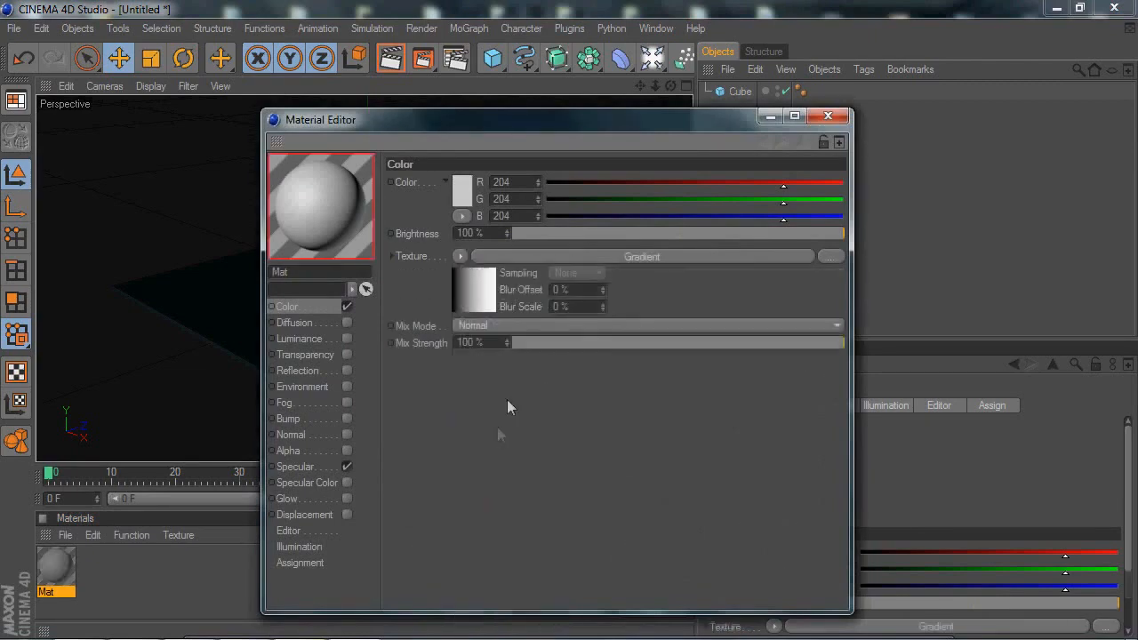
{"action": "left_click", "coordinate": [469, 289]}
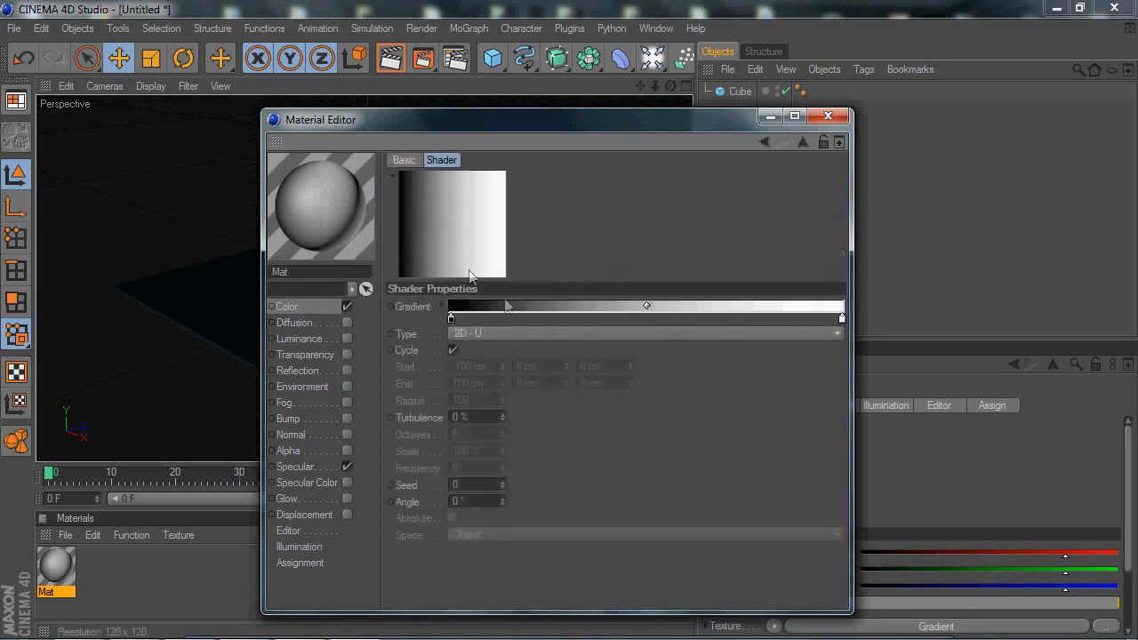
- Recolor both end knots of the gradient to dark brown
{"action": "double_click", "coordinate": [451, 318]}
{"action": "left_click_drag", "start_coordinate": [456, 252], "coordinate": [466, 327]}
{"action": "left_click", "coordinate": [434, 408]}
{"action": "double_click", "coordinate": [842, 318]}
{"action": "left_click_drag", "start_coordinate": [802, 255], "coordinate": [814, 256]}
{"action": "left_click", "coordinate": [841, 323]}
{"action": "left_click_drag", "start_coordinate": [845, 324], "coordinate": [855, 332]}
{"action": "left_click", "coordinate": [796, 404]}
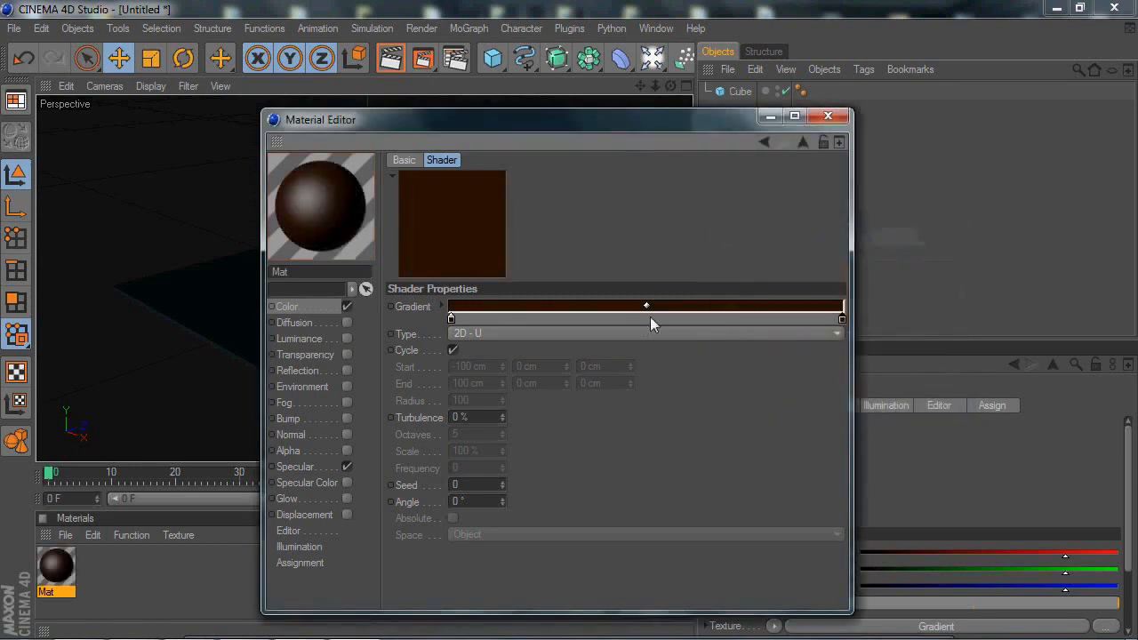
- Add a lighter brown knot (RGB 68, 30, 0) at the gradient's middle and disable the material's Specular channel
{"action": "double_click", "coordinate": [649, 317]}
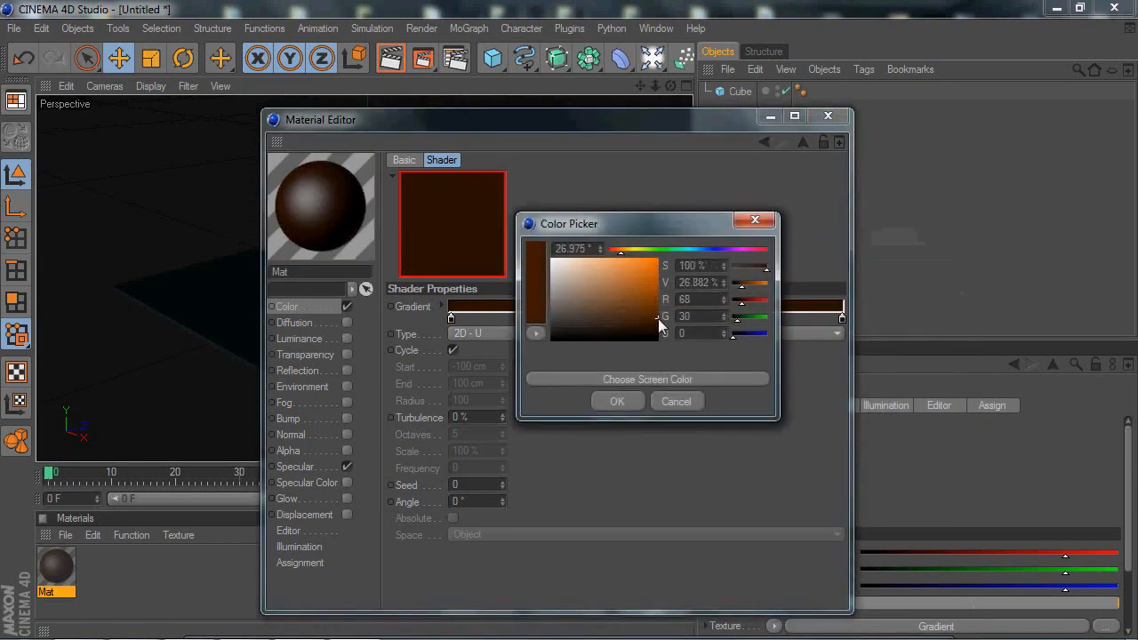
{"action": "left_click", "coordinate": [620, 402]}
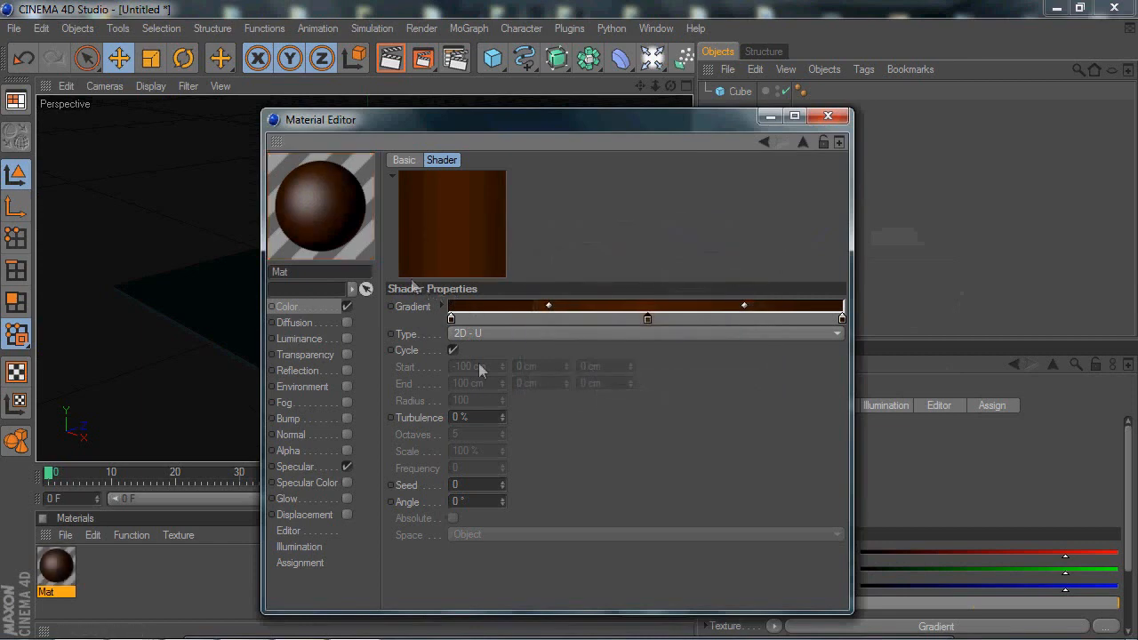
{"action": "left_click", "coordinate": [347, 467]}
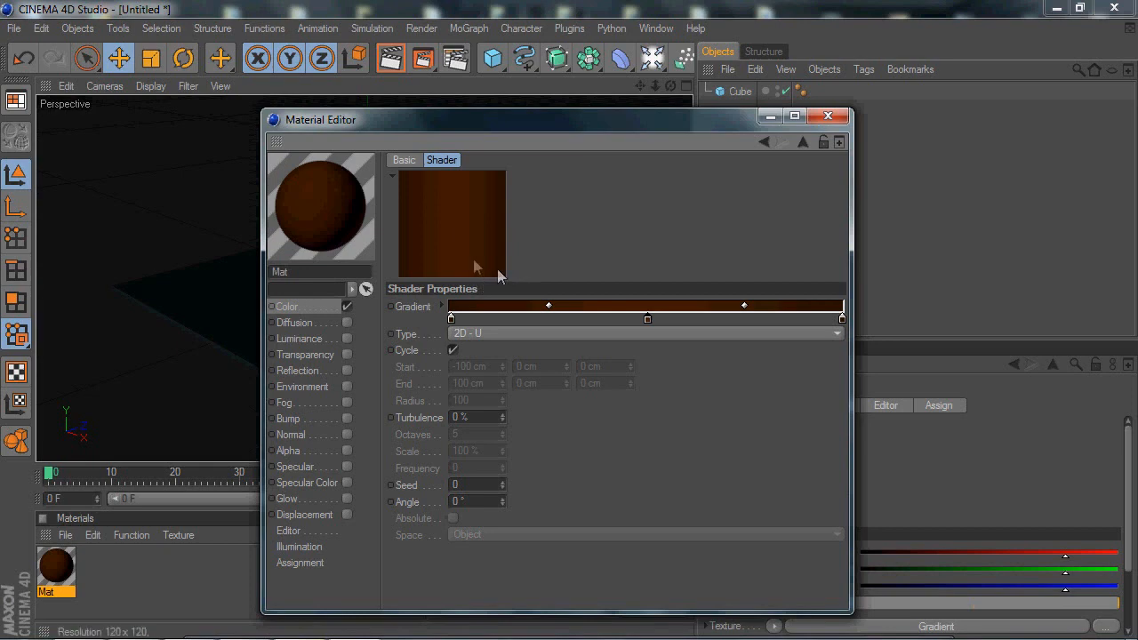
- Set the gradient's turbulence to 100% and its octaves to 10
{"action": "left_click", "coordinate": [471, 417]}
{"action": "type", "text": "100"}
{"action": "key", "text": "Return"}
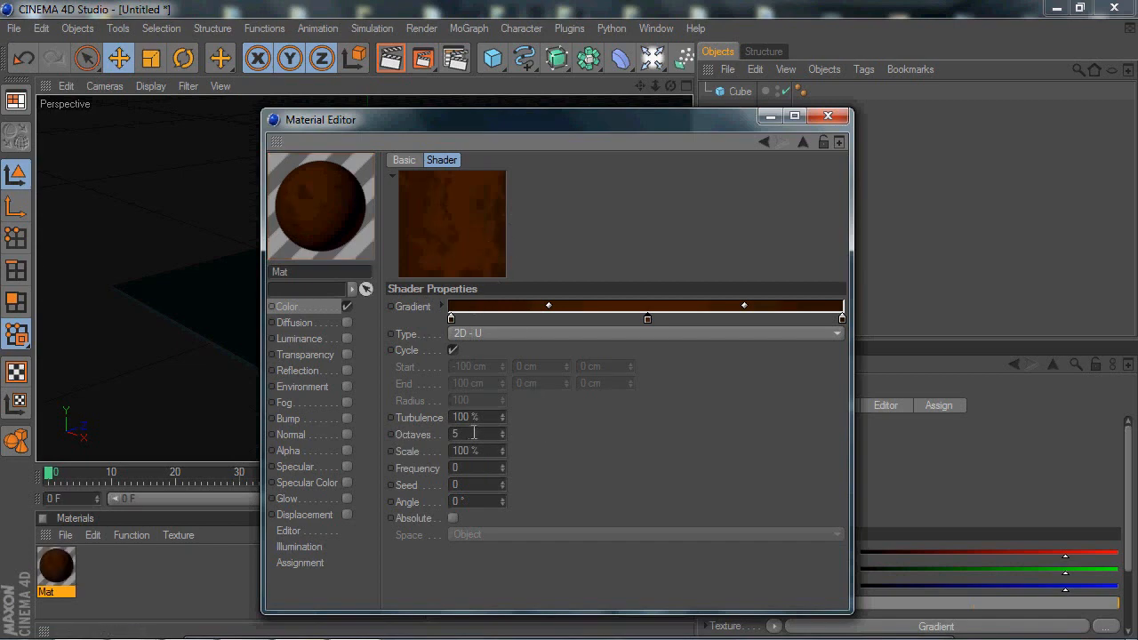
{"action": "type", "text": "10"}
{"action": "key", "text": "Return"}
{"action": "left_click", "coordinate": [826, 118]}
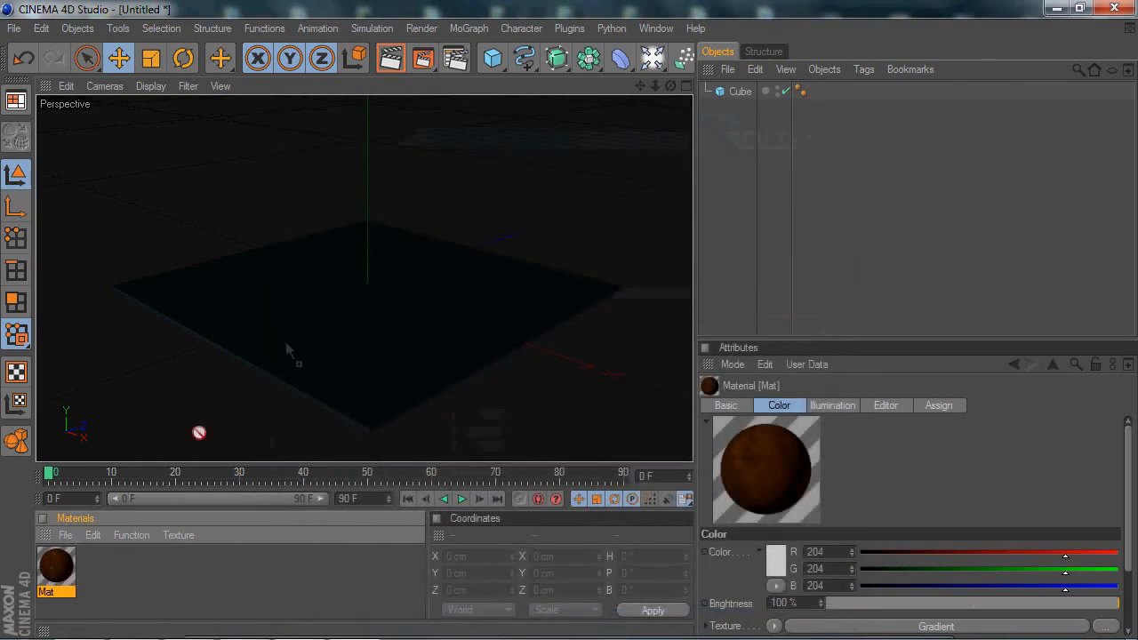
- Apply the brown material to the flattened cube and convert the cube to an editable polygon object
{"action": "left_click_drag", "start_coordinate": [303, 307], "coordinate": [307, 287]}
{"action": "left_click", "coordinate": [710, 122]}
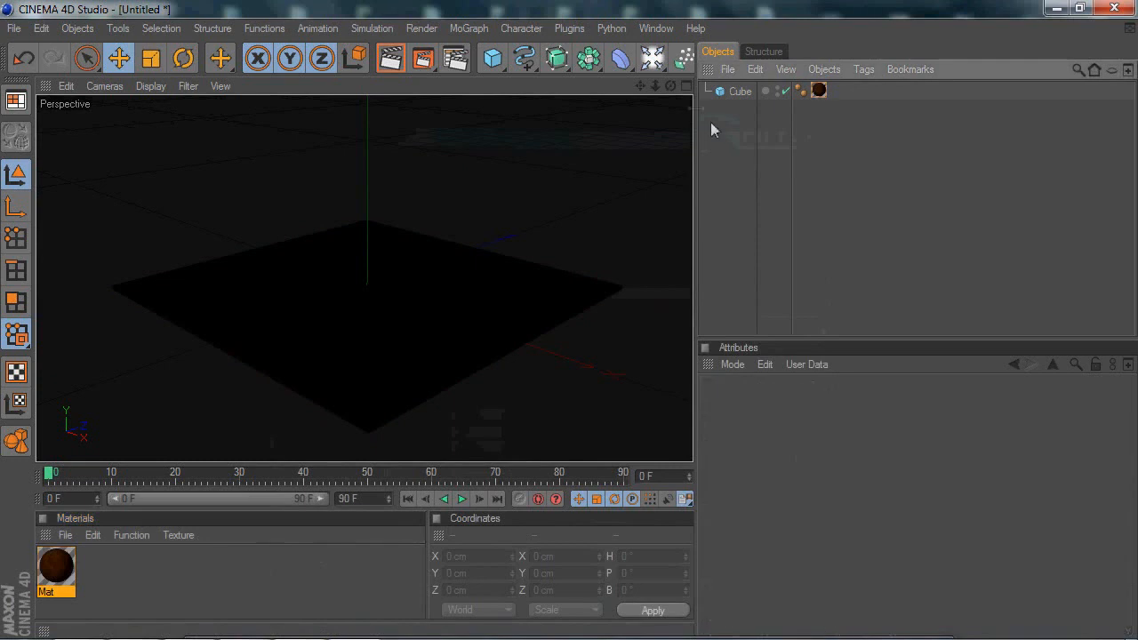
{"action": "mouse_move", "coordinate": [672, 86]}
{"action": "left_mouse_down"}
{"action": "mouse_move", "coordinate": [690, 96]}
{"action": "mouse_move", "coordinate": [670, 107]}
{"action": "mouse_move", "coordinate": [673, 88]}
{"action": "left_mouse_up"}
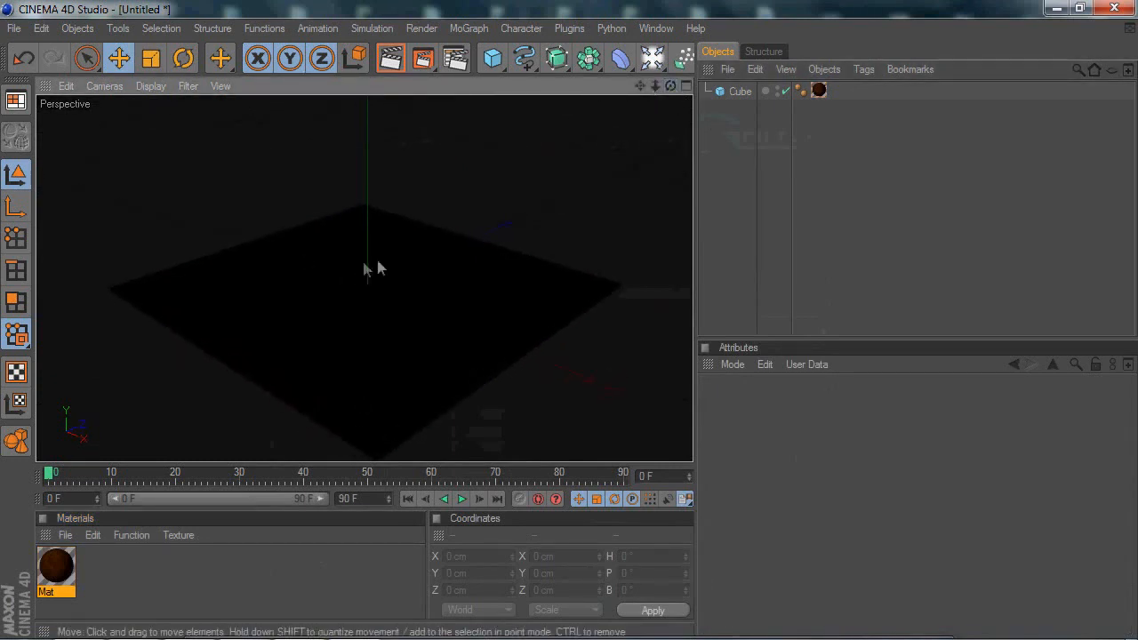
{"action": "left_click", "coordinate": [739, 92]}
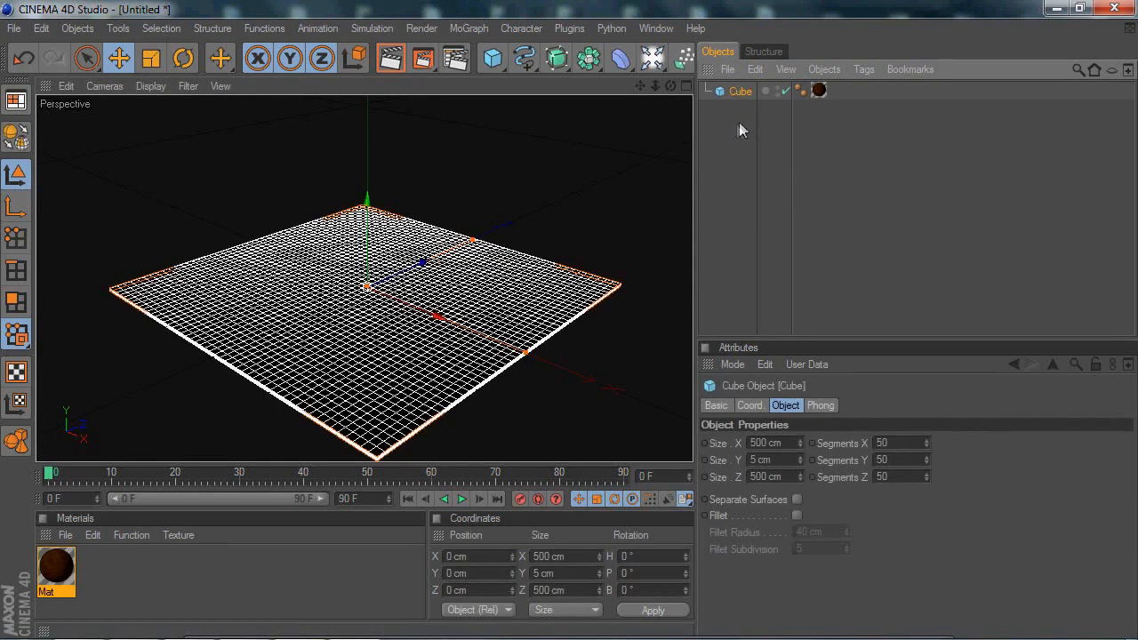
{"action": "key", "text": "c"}
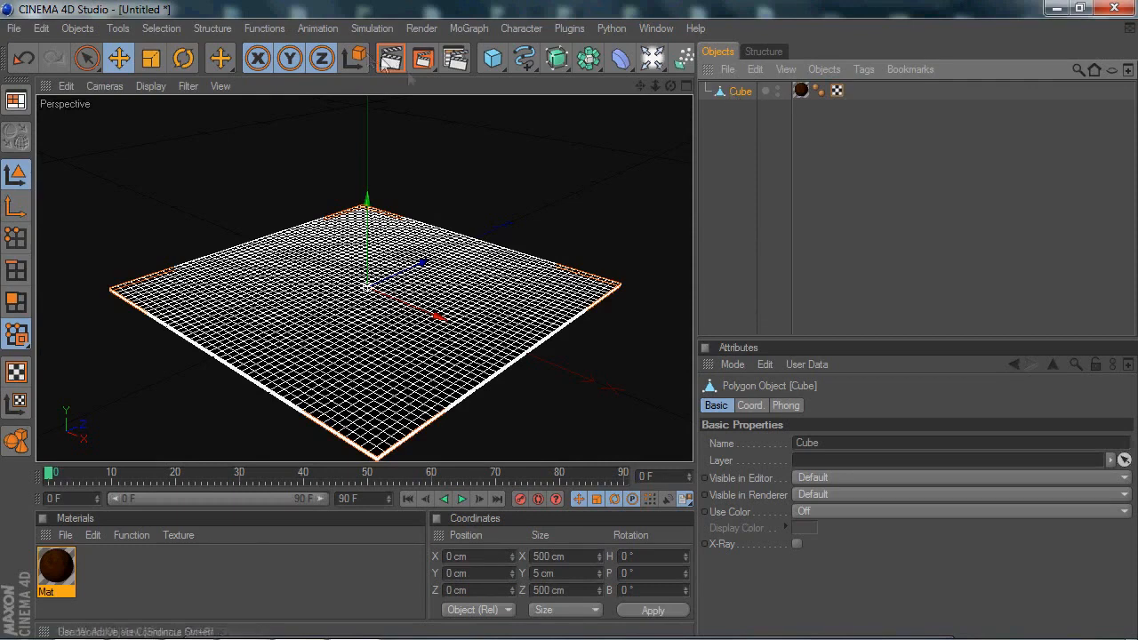
- Using the Magnet tool with a 320 cm radius, raise the slab's two side corners and back corner and pull the front corner down
{"action": "left_click", "coordinate": [219, 32]}
{"action": "left_click", "coordinate": [233, 261]}
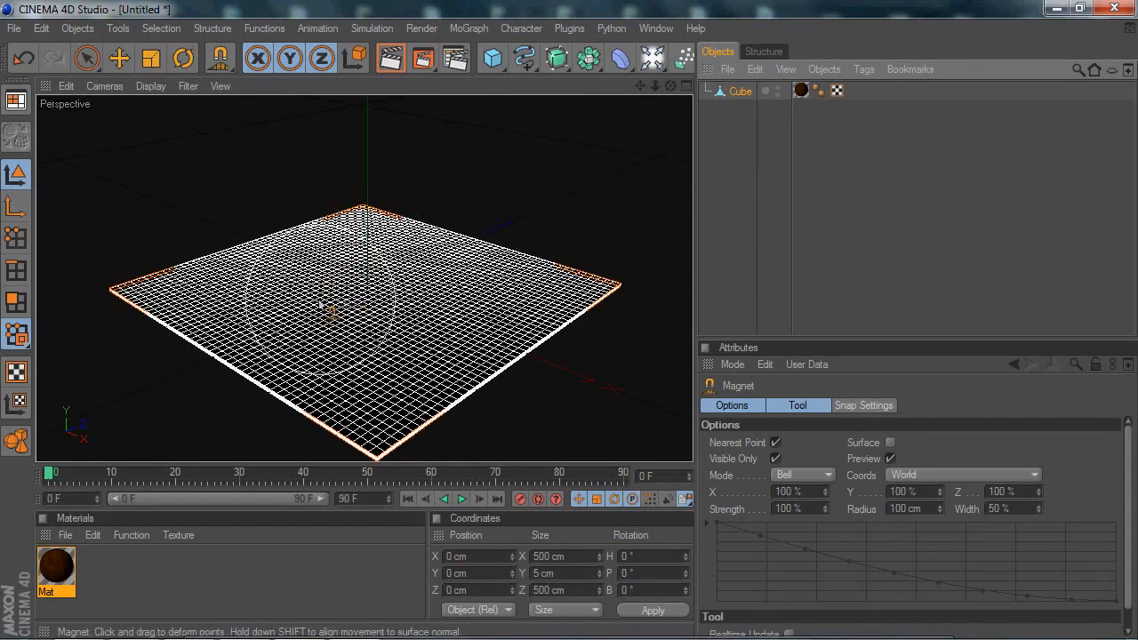
{"action": "left_click", "coordinate": [915, 508]}
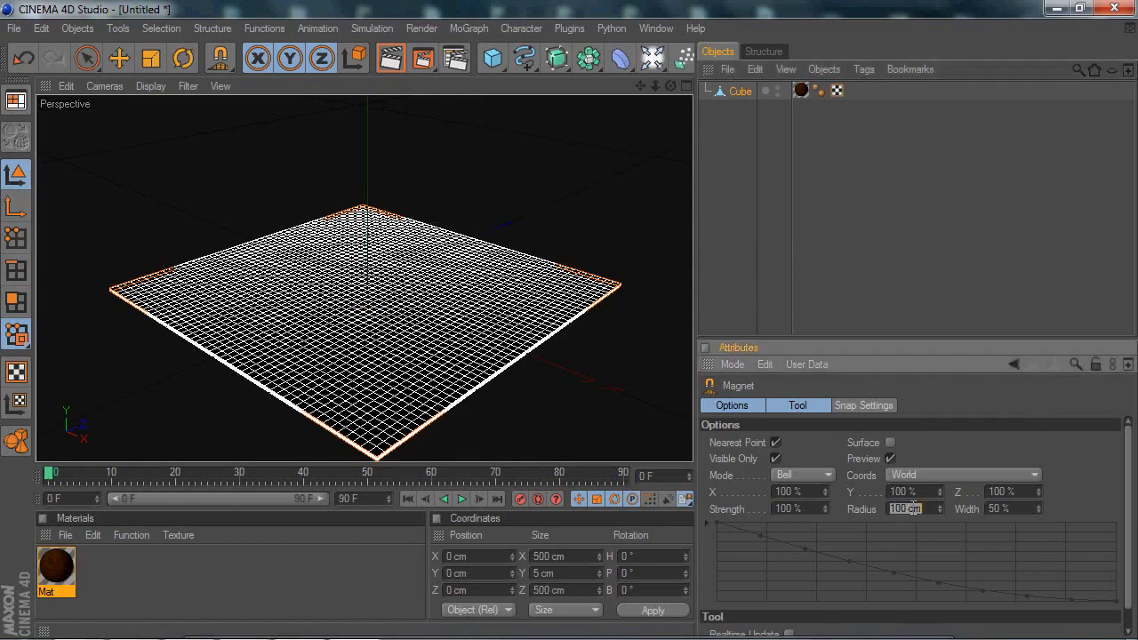
{"action": "type", "text": "320"}
{"action": "key", "text": "Return"}
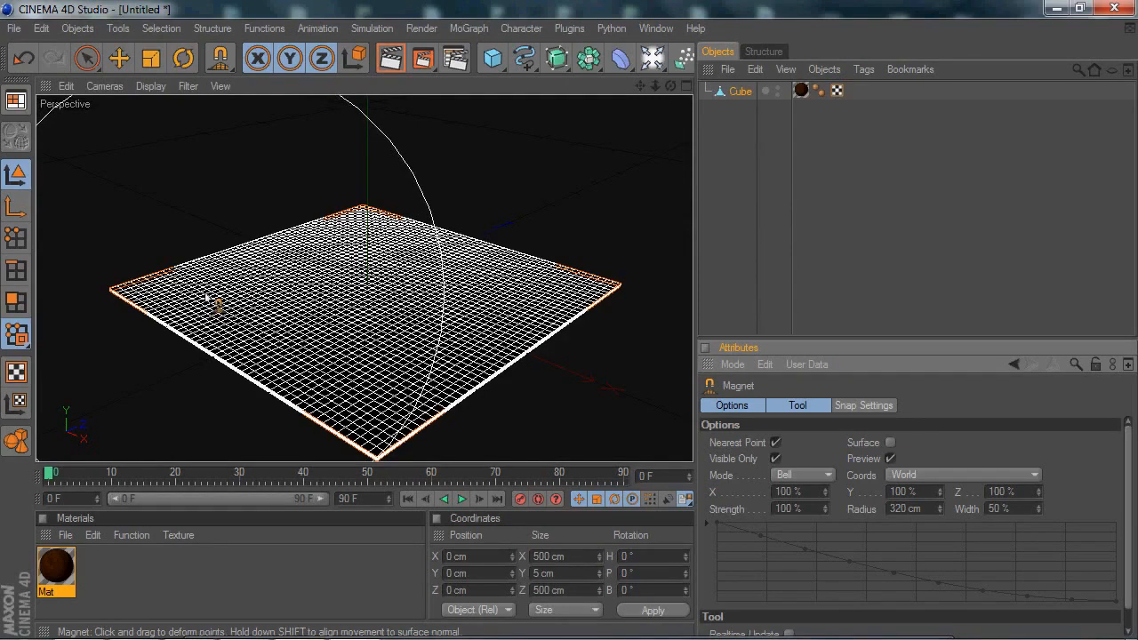
{"action": "left_click_drag", "start_coordinate": [217, 296], "coordinate": [220, 242]}
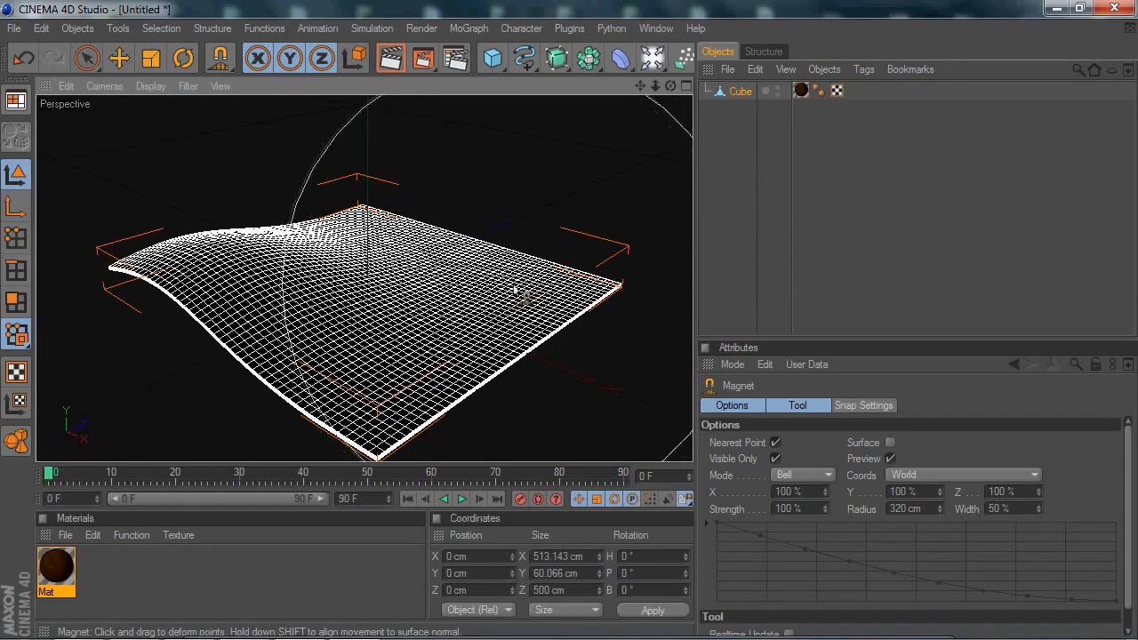
{"action": "left_click_drag", "start_coordinate": [521, 290], "coordinate": [515, 251]}
{"action": "left_click_drag", "start_coordinate": [362, 242], "coordinate": [359, 192]}
{"action": "left_click_drag", "start_coordinate": [363, 406], "coordinate": [350, 427]}
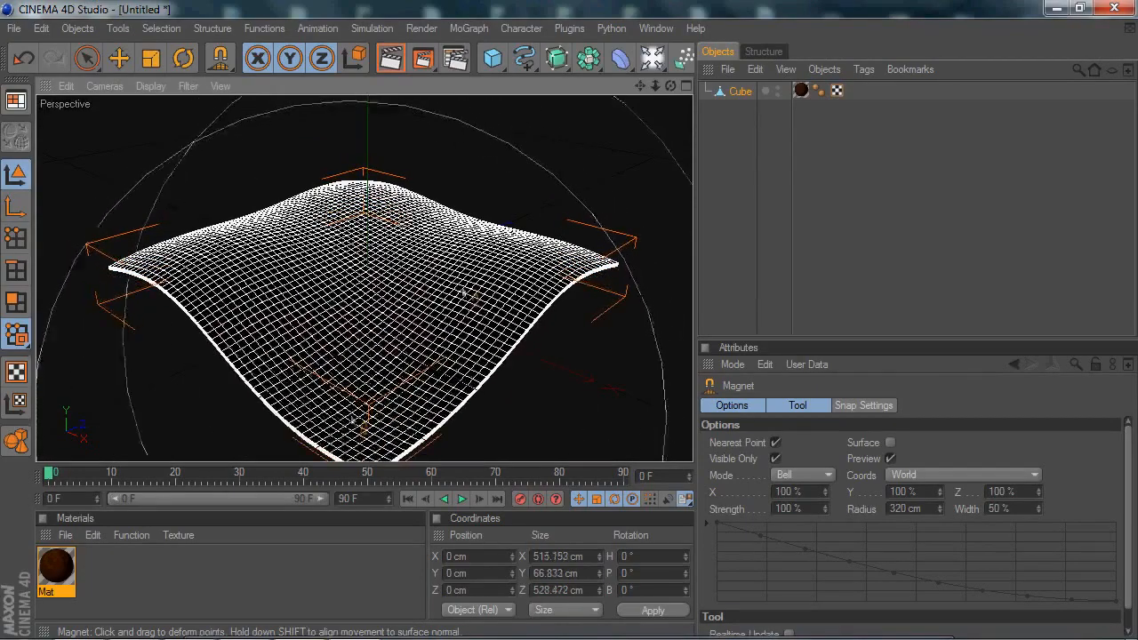
- Set the Magnet radius to 50 cm and raise three small bumps, one mid-slab and one near each side corner
{"action": "left_click", "coordinate": [897, 507]}
{"action": "type", "text": "50"}
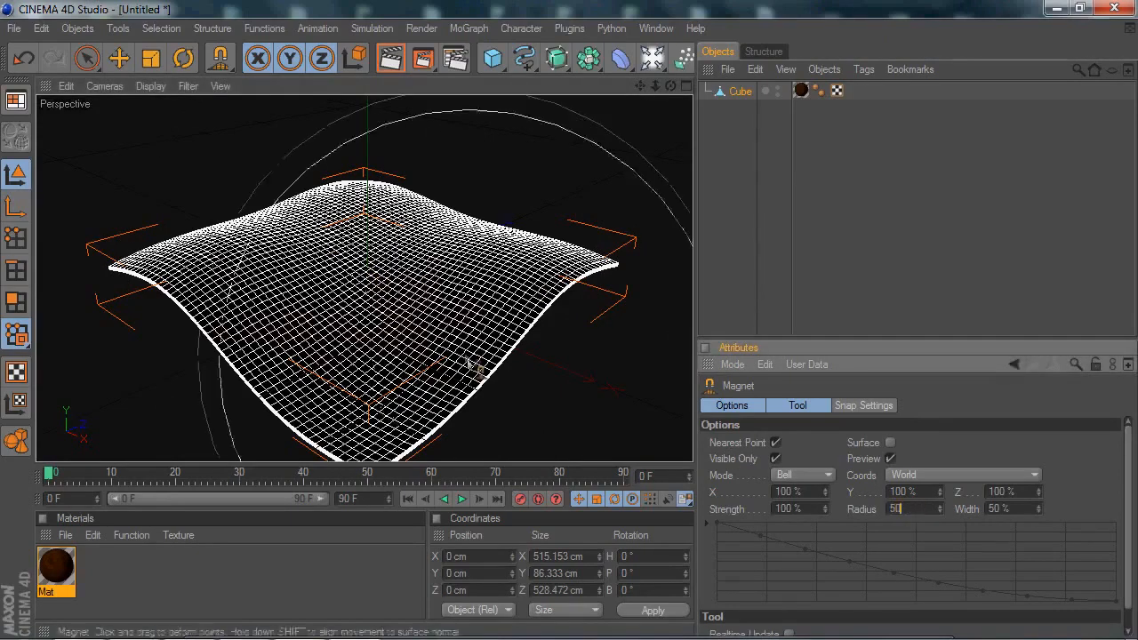
{"action": "key", "text": "Return"}
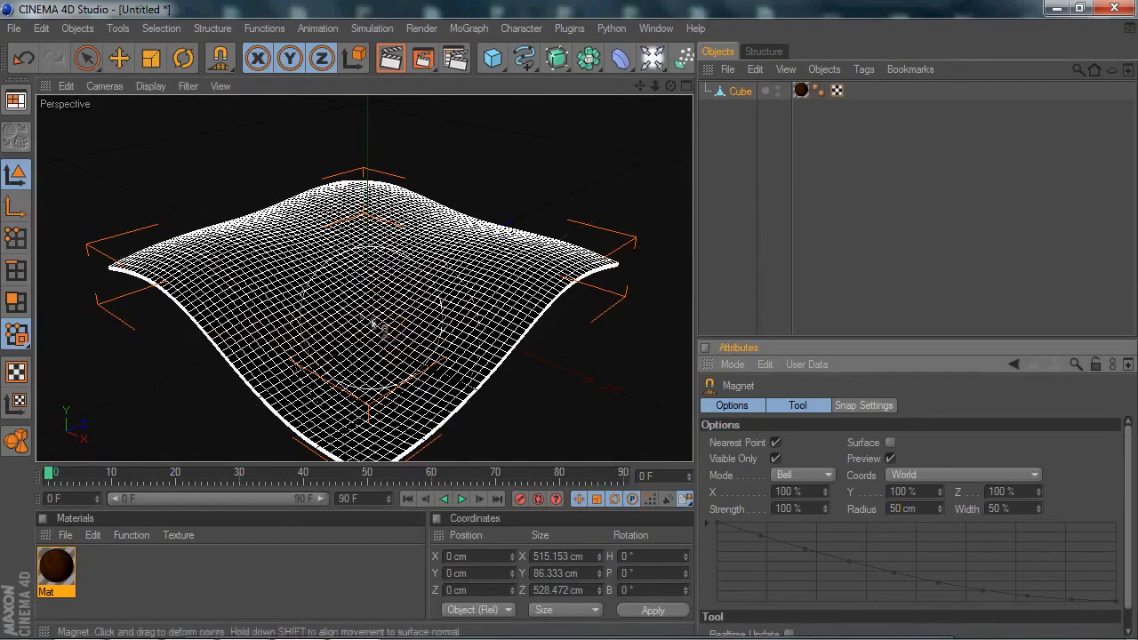
{"action": "left_click_drag", "start_coordinate": [368, 291], "coordinate": [365, 282]}
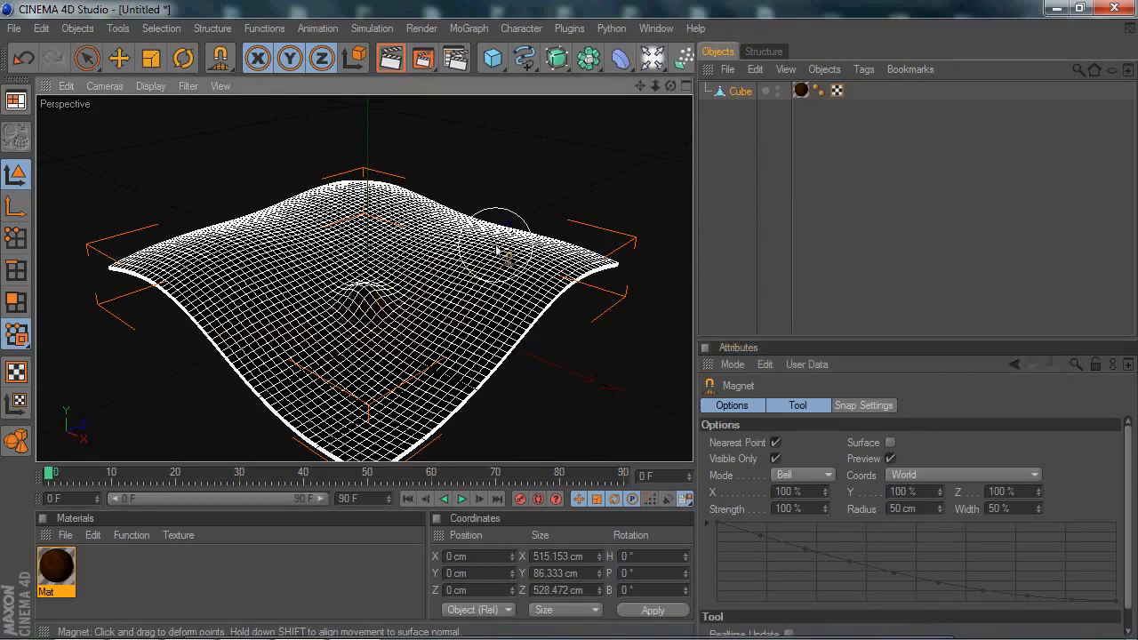
{"action": "left_click_drag", "start_coordinate": [496, 249], "coordinate": [498, 227]}
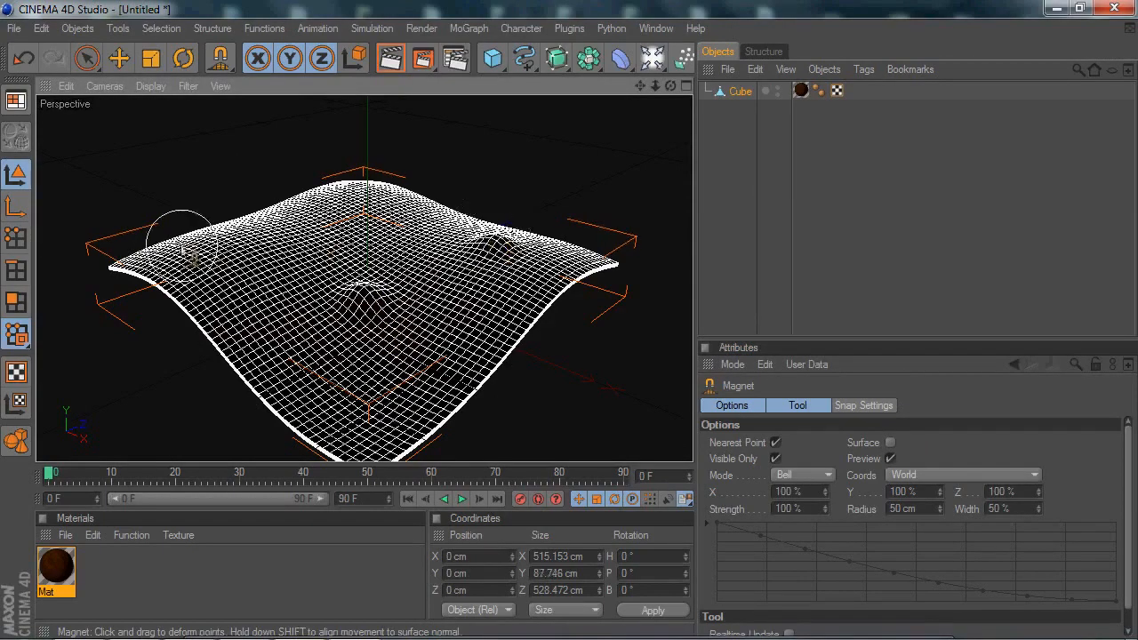
{"action": "left_click_drag", "start_coordinate": [197, 242], "coordinate": [198, 228]}
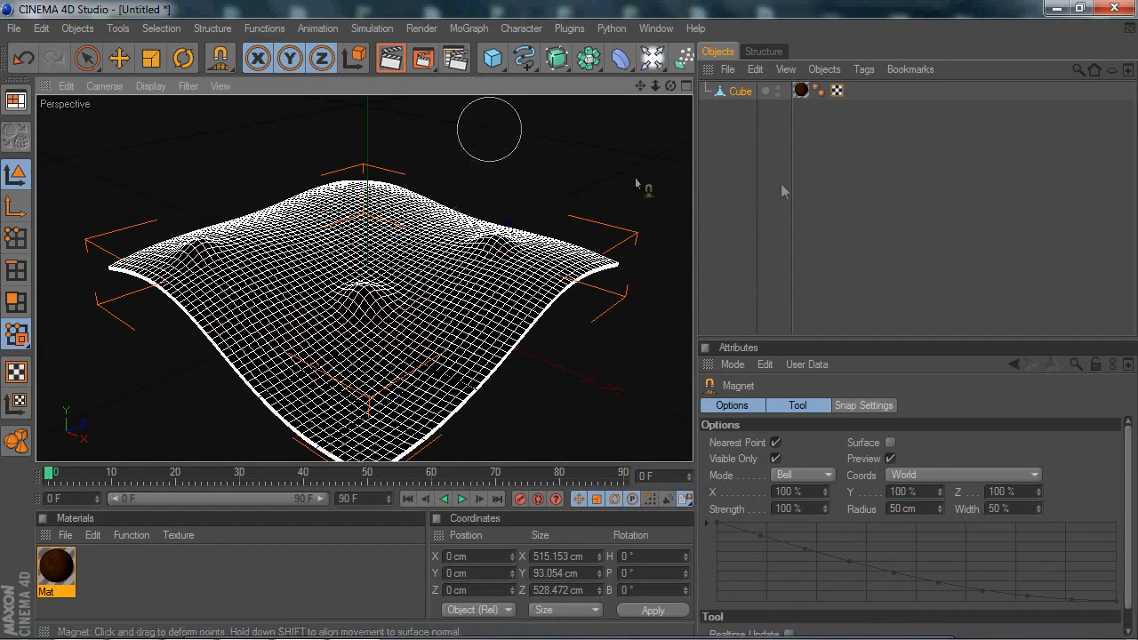
- Select the cube's upper polygons in polygon mode with a Rectangle Selection around the whole slab in the Top view
{"action": "left_click", "coordinate": [722, 140]}
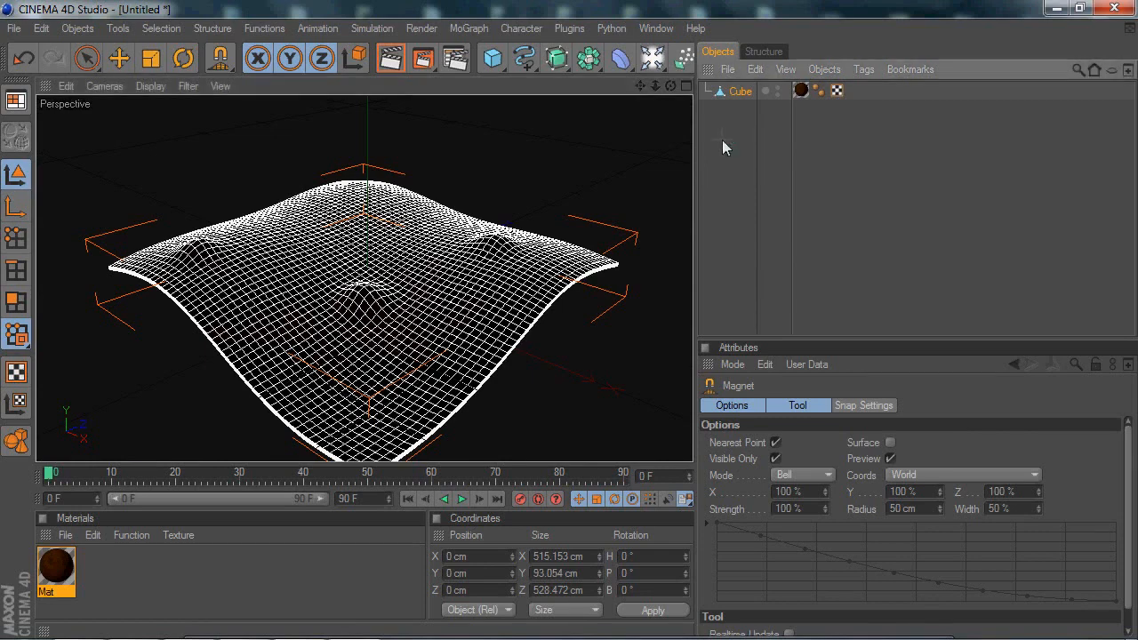
{"action": "left_click", "coordinate": [730, 94]}
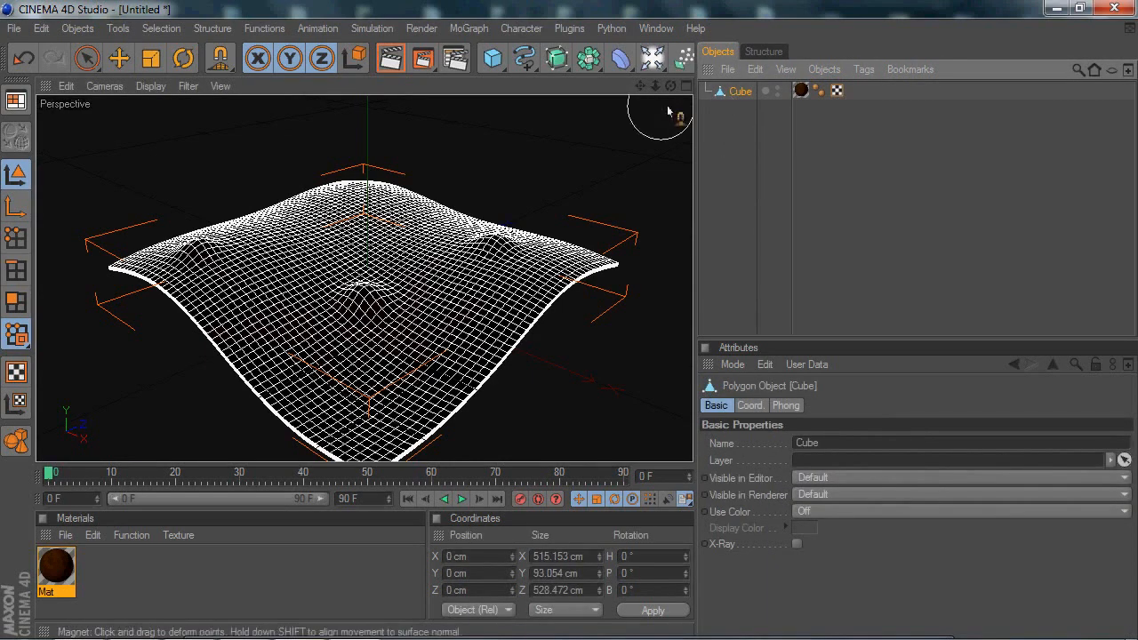
{"action": "left_click", "coordinate": [16, 304]}
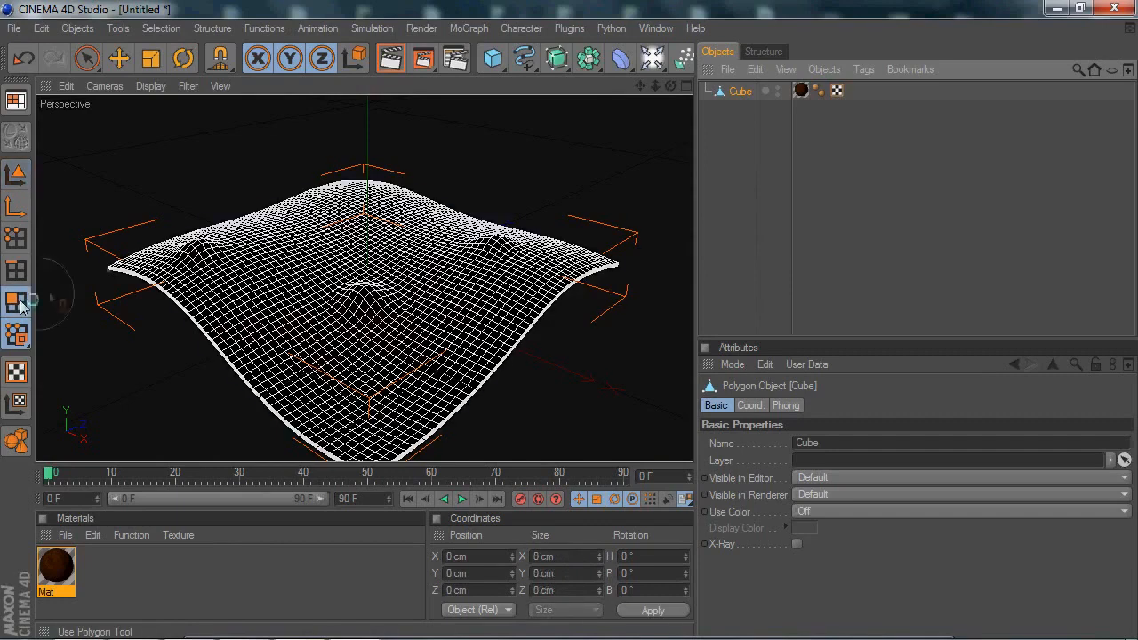
{"action": "key", "text": "m"}
{"action": "key", "text": "i"}
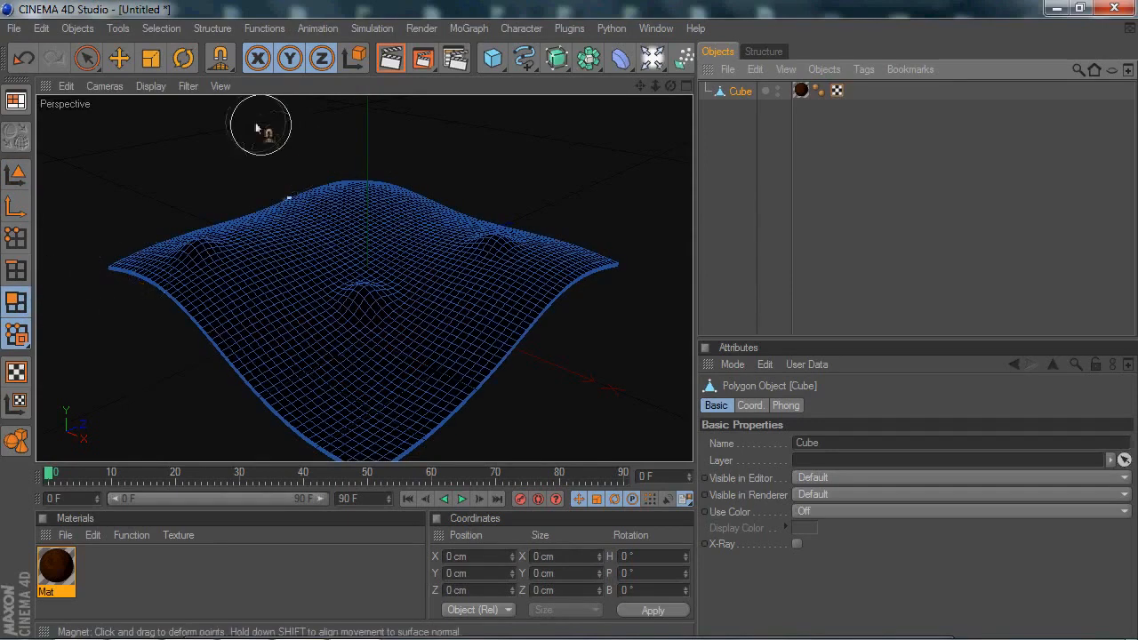
{"action": "left_click", "coordinate": [157, 29]}
{"action": "left_click", "coordinate": [186, 94]}
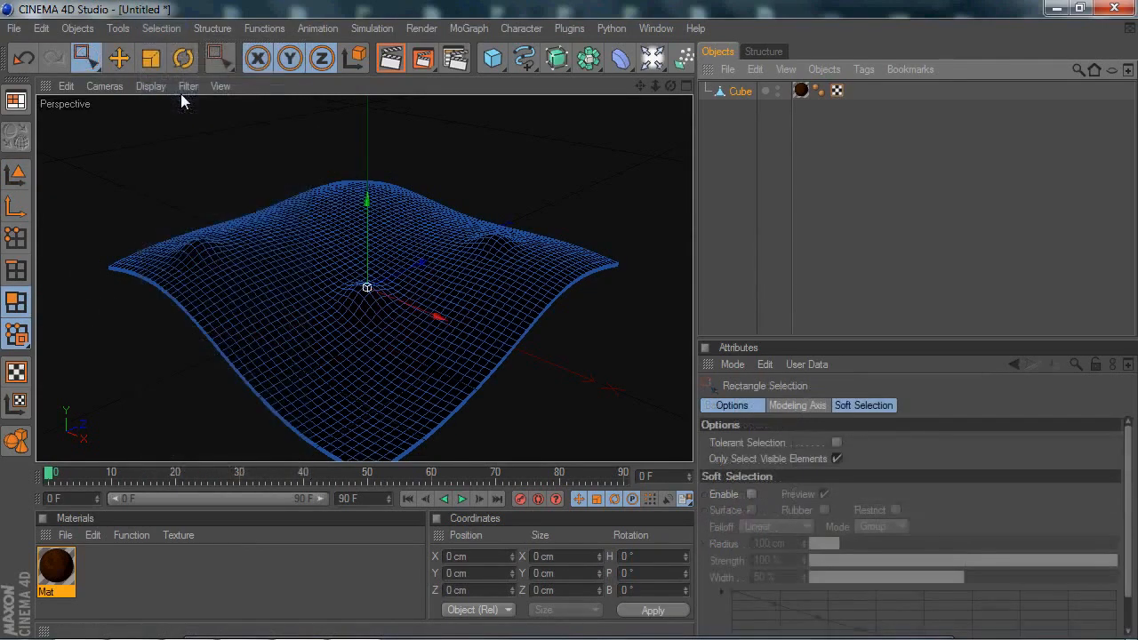
{"action": "left_click", "coordinate": [687, 86]}
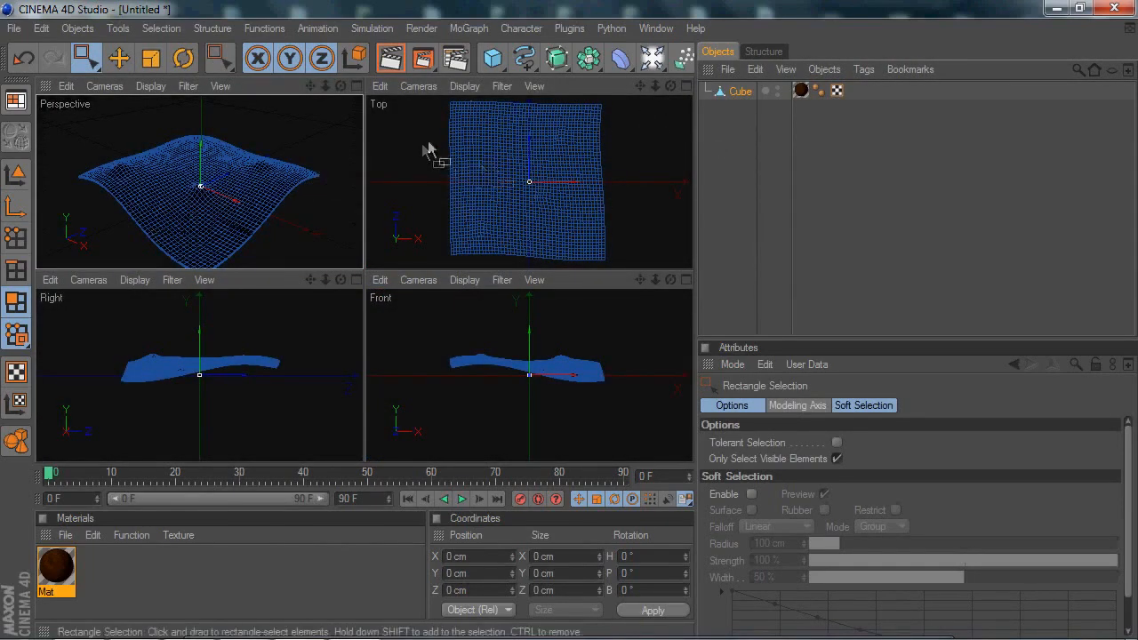
{"action": "left_click", "coordinate": [685, 85]}
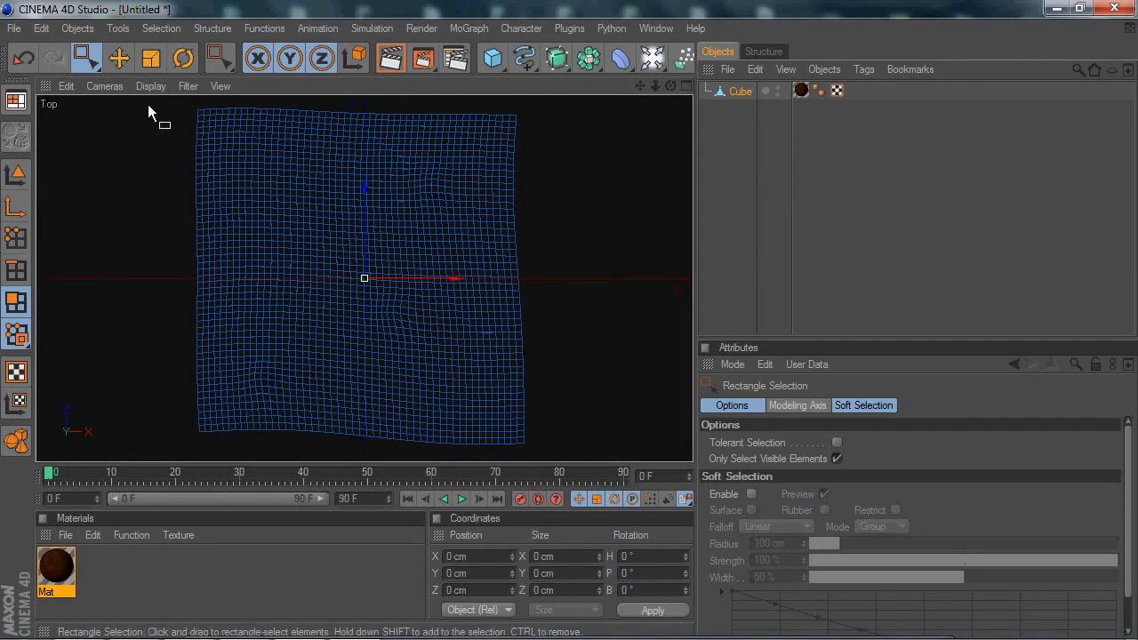
{"action": "left_click_drag", "start_coordinate": [147, 104], "coordinate": [584, 462]}
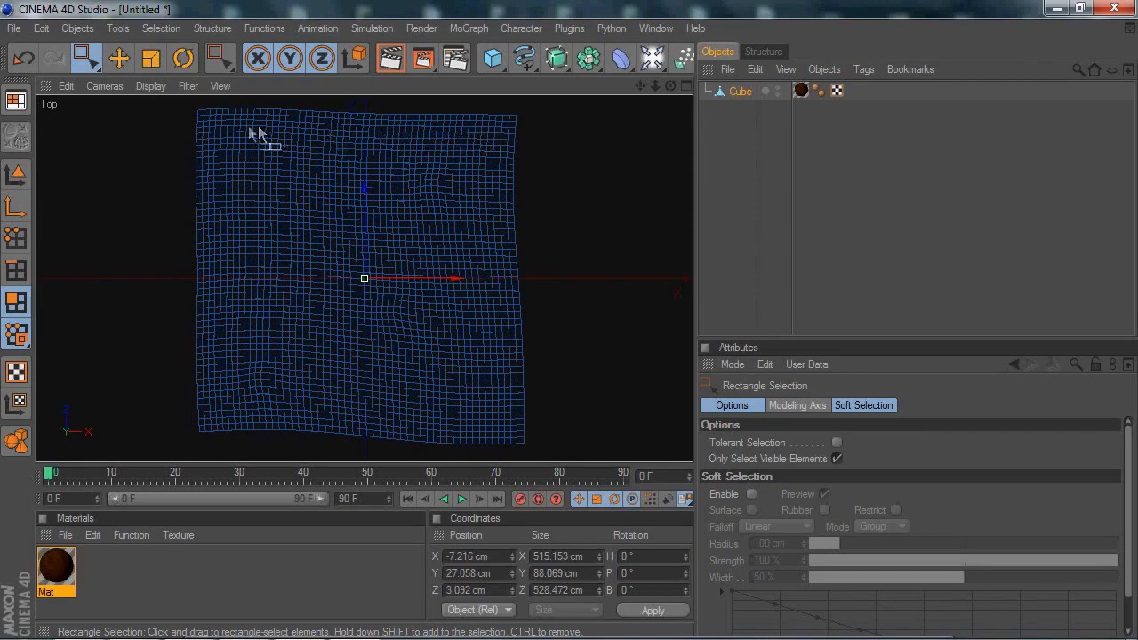
{"action": "key", "text": "ctrl+a"}
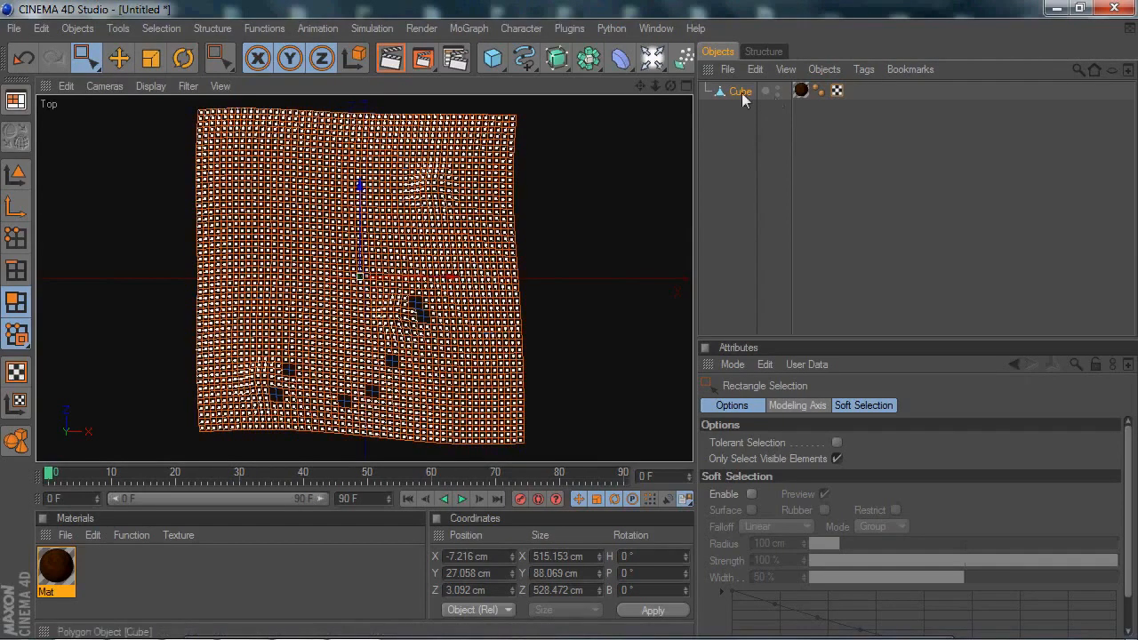
- Return to the full Perspective view and add a Fur object to the selected polygons
{"action": "left_click", "coordinate": [685, 86]}
{"action": "left_click", "coordinate": [355, 86]}
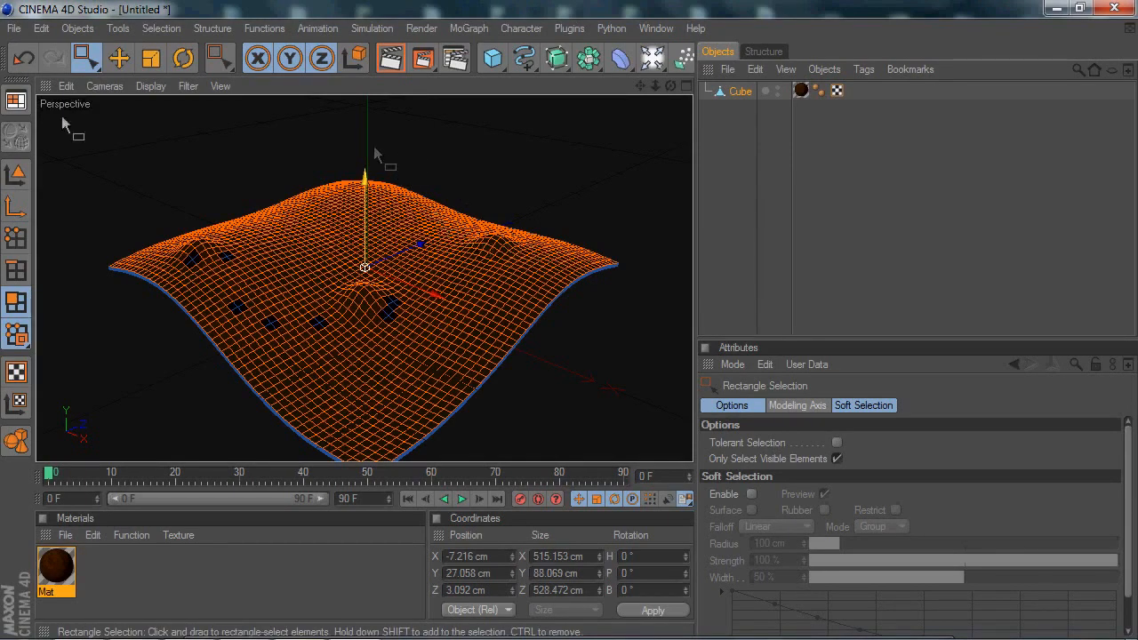
{"action": "left_click", "coordinate": [119, 59]}
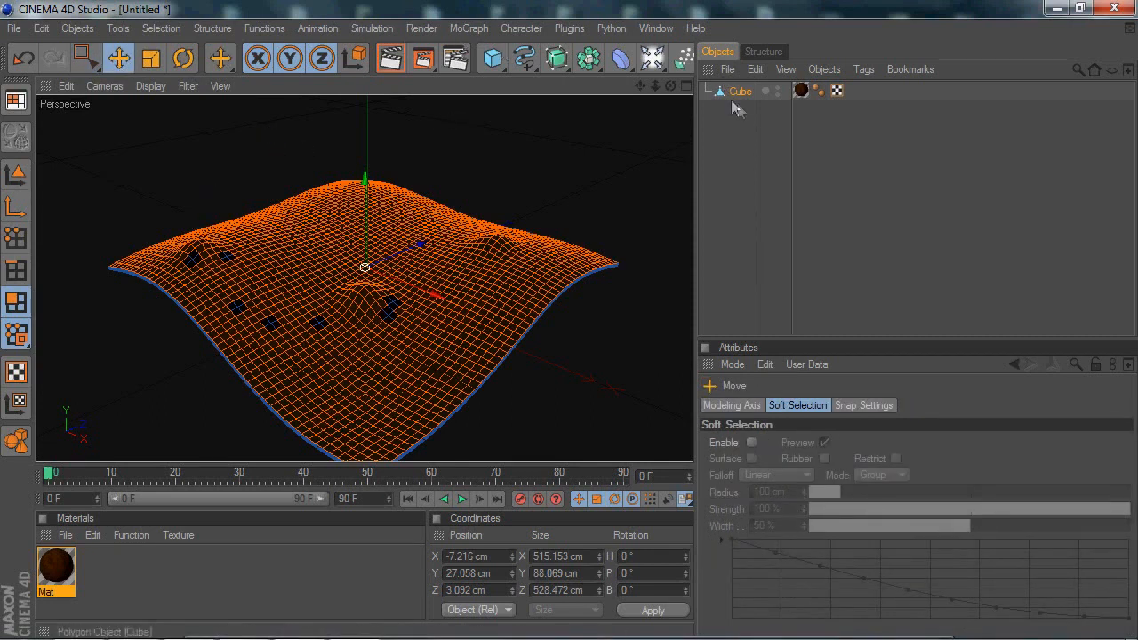
{"action": "left_click", "coordinate": [371, 28]}
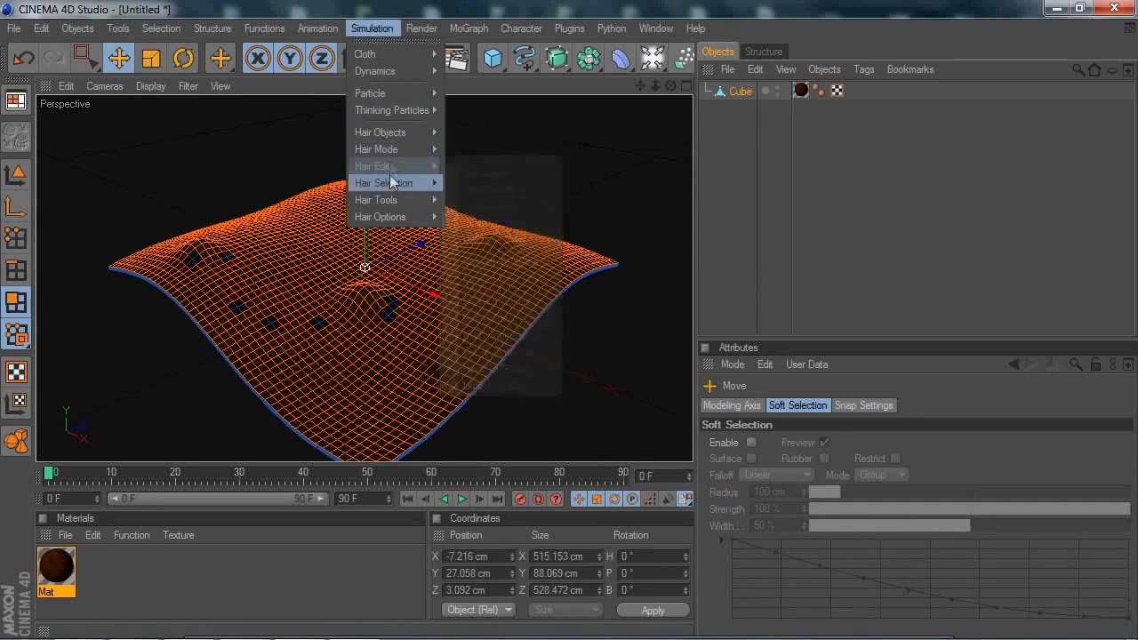
{"action": "mouse_move", "coordinate": [390, 185]}
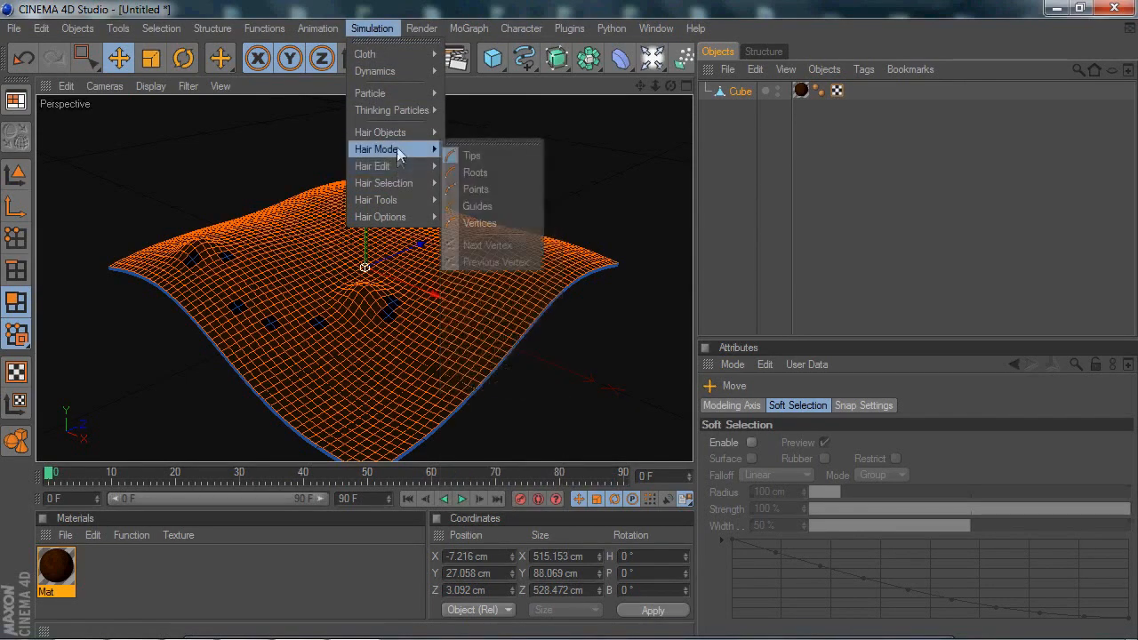
{"action": "mouse_move", "coordinate": [403, 132]}
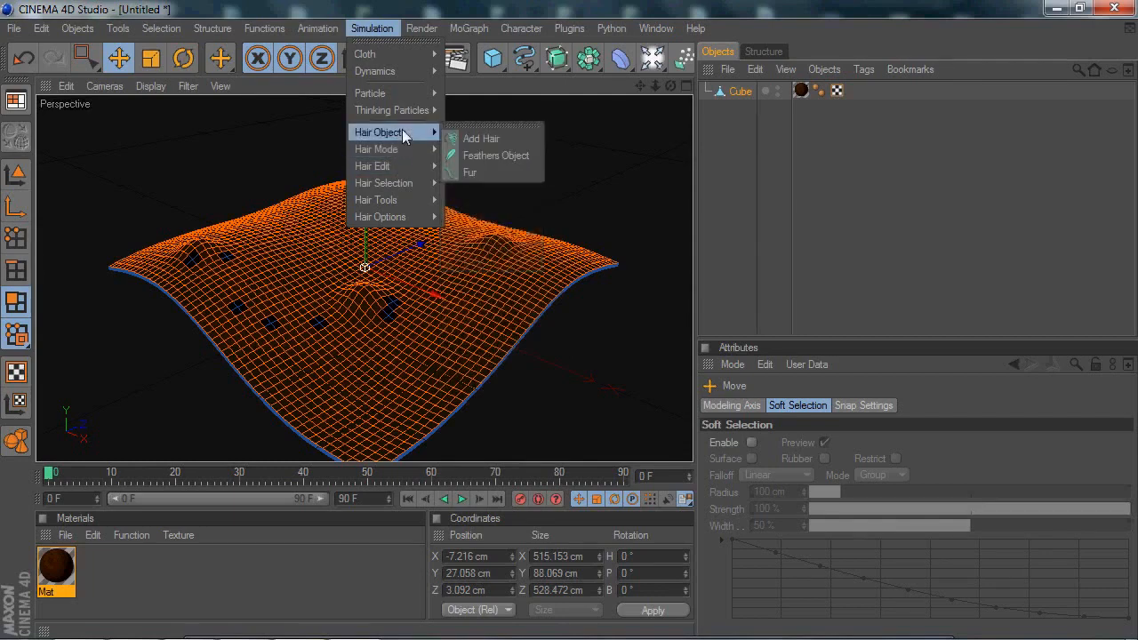
{"action": "left_click", "coordinate": [505, 172]}
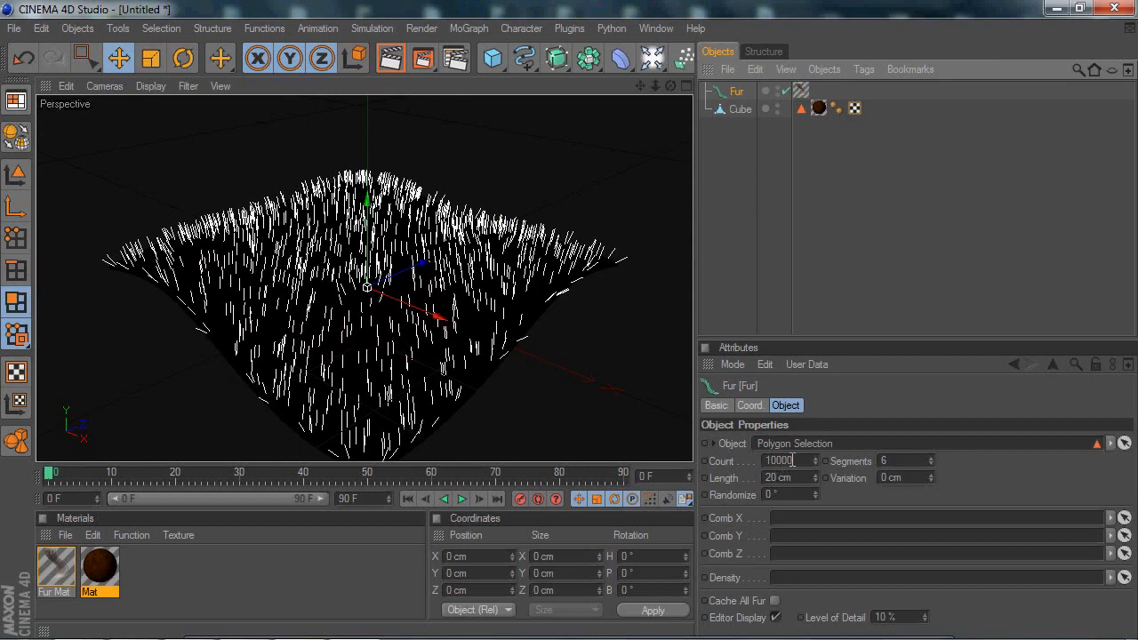
- Set the Fur object's count to 42000
{"action": "double_click", "coordinate": [791, 461]}
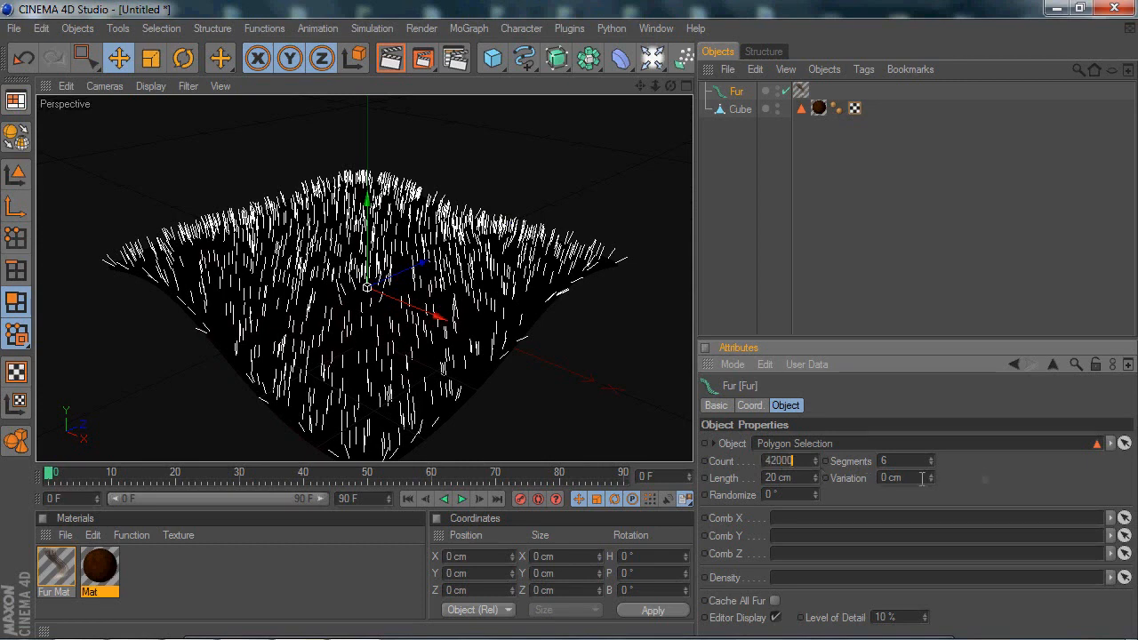
{"action": "key", "text": "Return"}
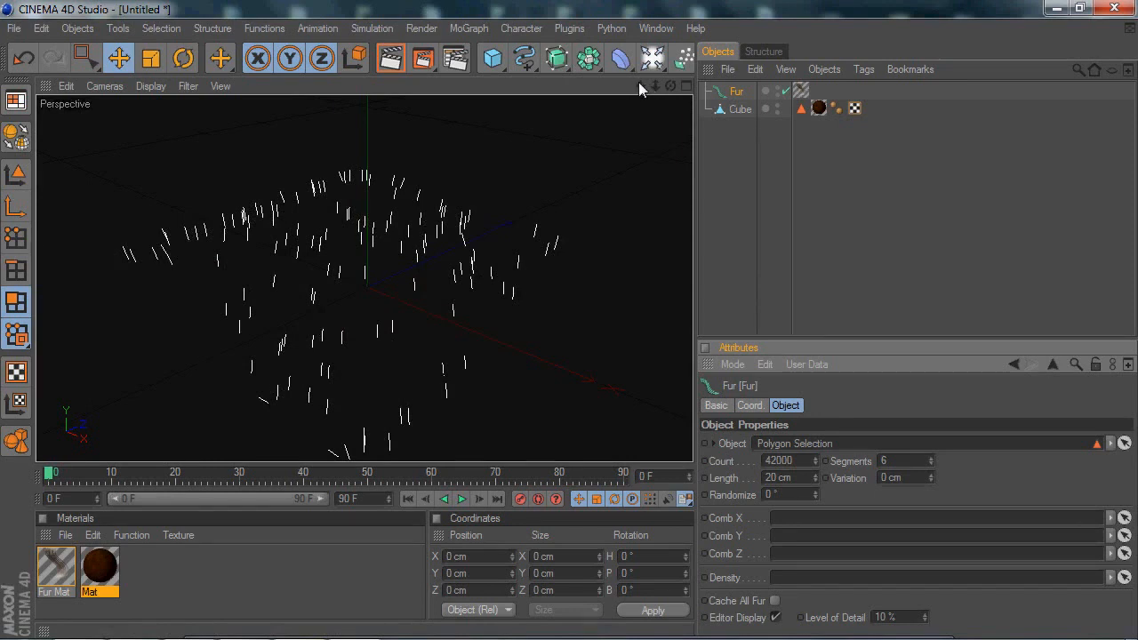
{"action": "mouse_move", "coordinate": [638, 82]}
{"action": "left_mouse_down"}
{"action": "mouse_move", "coordinate": [640, 92]}
{"action": "mouse_move", "coordinate": [640, 83]}
{"action": "left_mouse_up"}
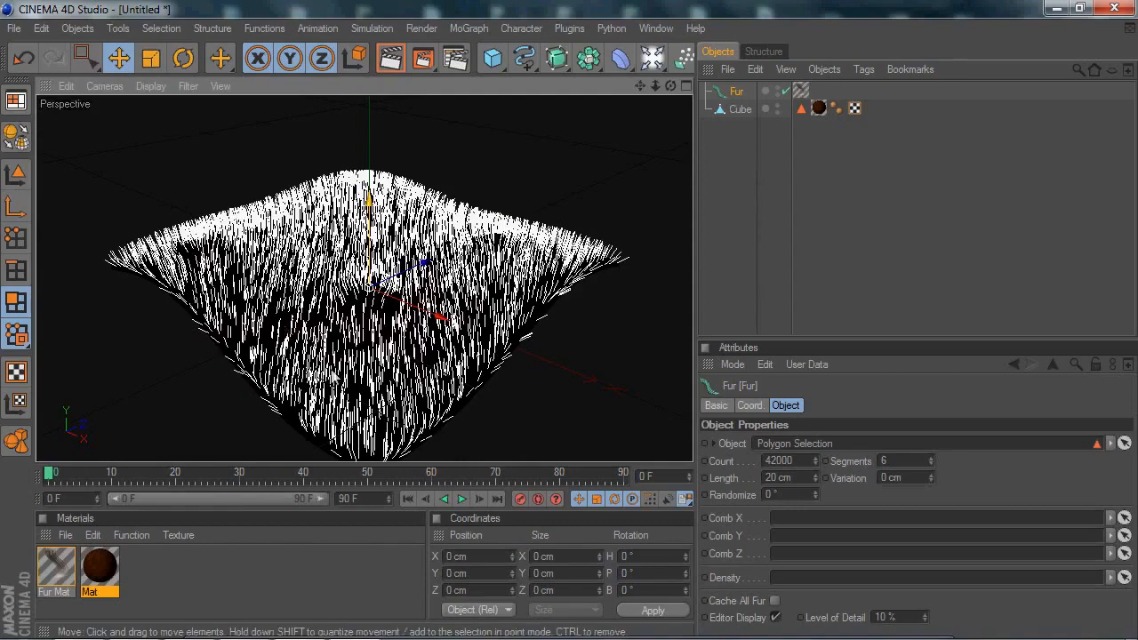
- Open Fur Mat for editing and set the first knot of its color gradient to dark green (RGB 13, 57, 0)
{"action": "left_click", "coordinate": [97, 572]}
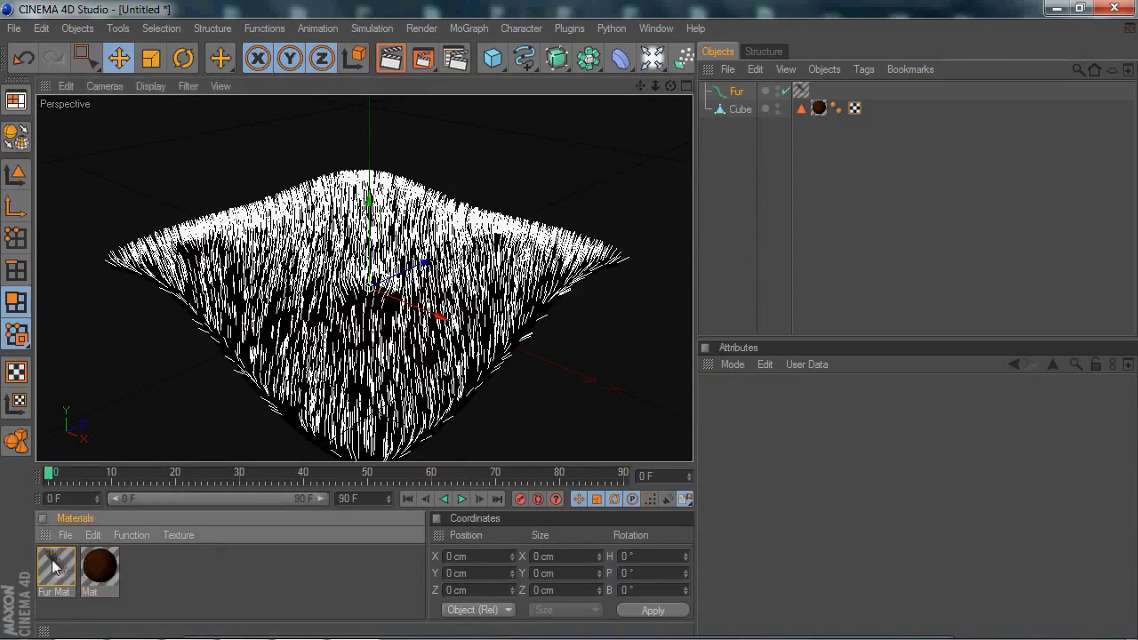
{"action": "double_click", "coordinate": [54, 569]}
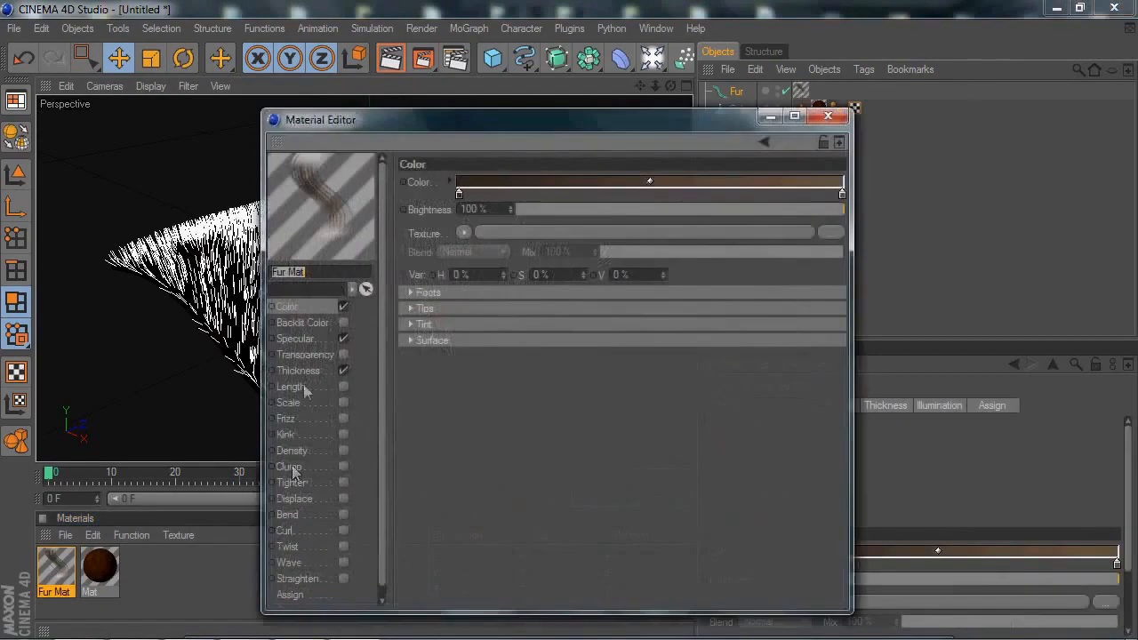
{"action": "left_click", "coordinate": [459, 194]}
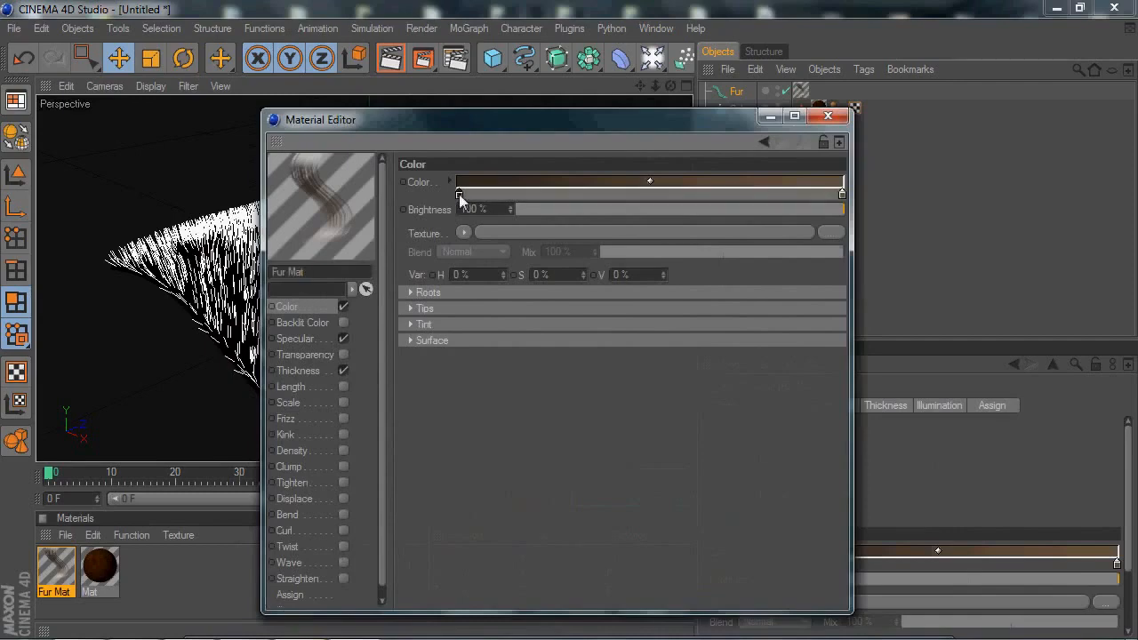
{"action": "double_click", "coordinate": [459, 194]}
{"action": "left_click_drag", "start_coordinate": [463, 127], "coordinate": [468, 207]}
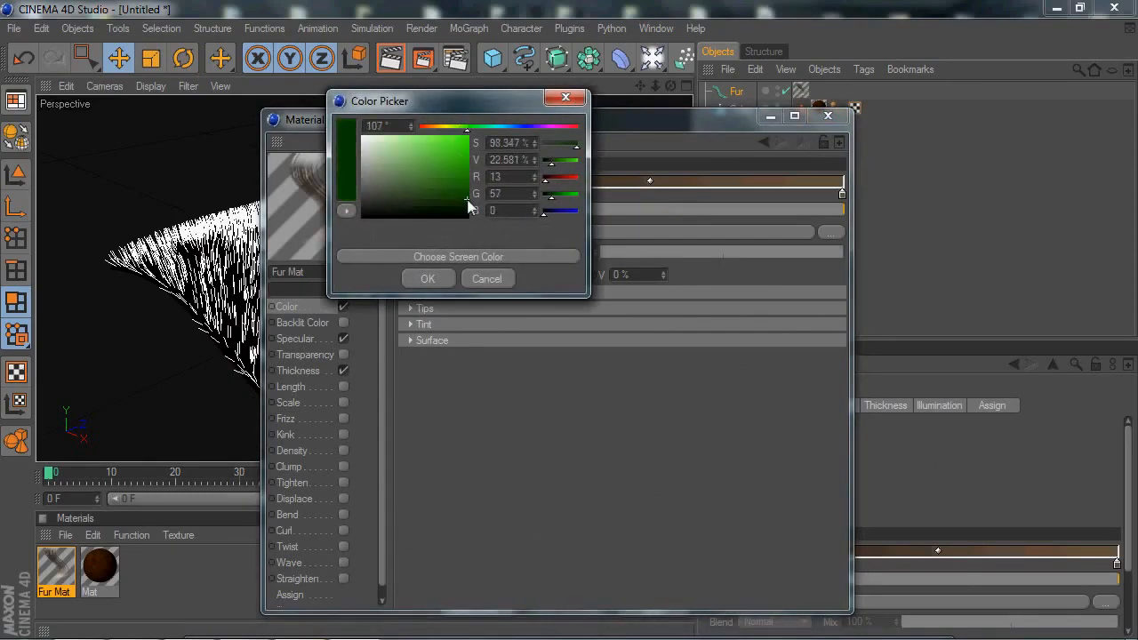
{"action": "left_click", "coordinate": [423, 279]}
- Set the last knot of the fur color gradient to green (RGB 18, 74, 0)
{"action": "double_click", "coordinate": [840, 193]}
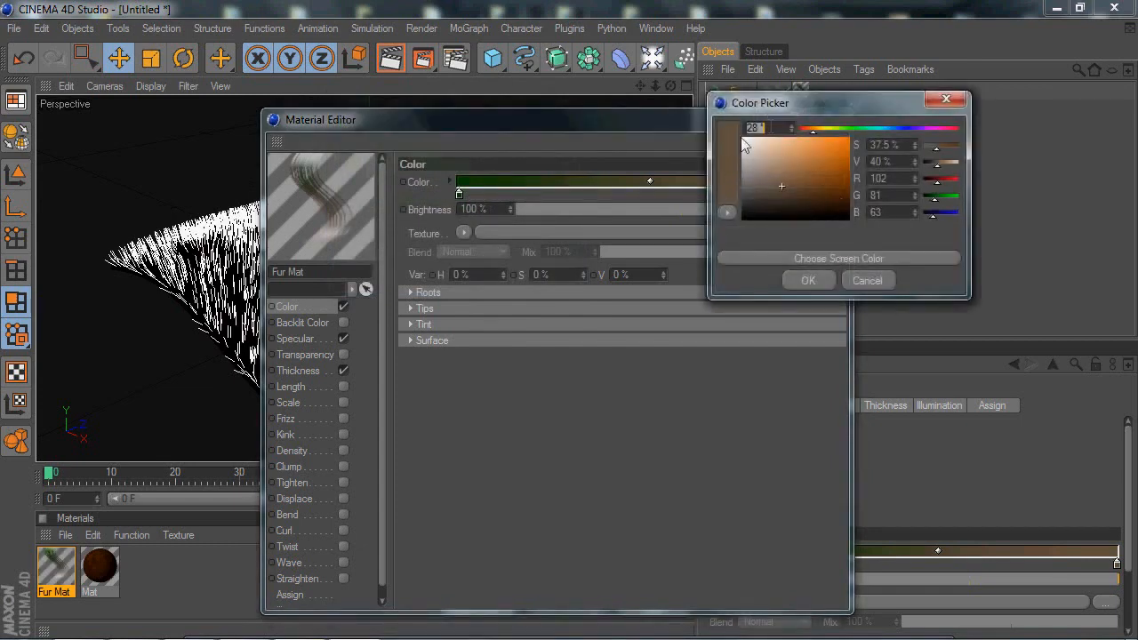
{"action": "left_click_drag", "start_coordinate": [849, 129], "coordinate": [840, 131]}
{"action": "left_click_drag", "start_coordinate": [826, 184], "coordinate": [852, 202]}
{"action": "left_click_drag", "start_coordinate": [841, 133], "coordinate": [847, 136]}
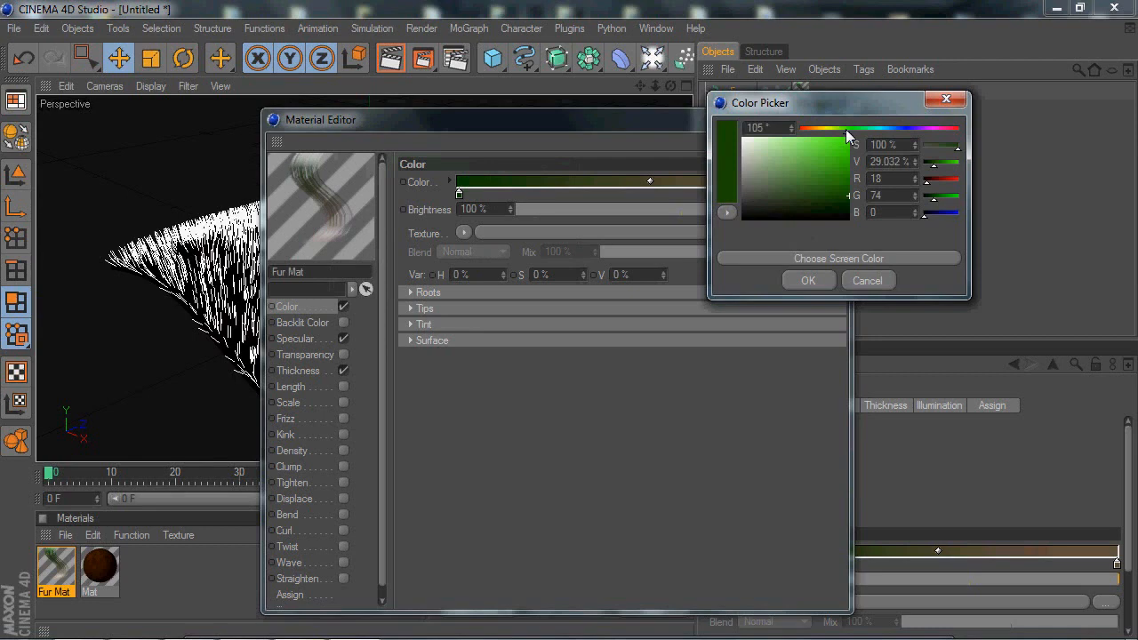
{"action": "left_click", "coordinate": [787, 277]}
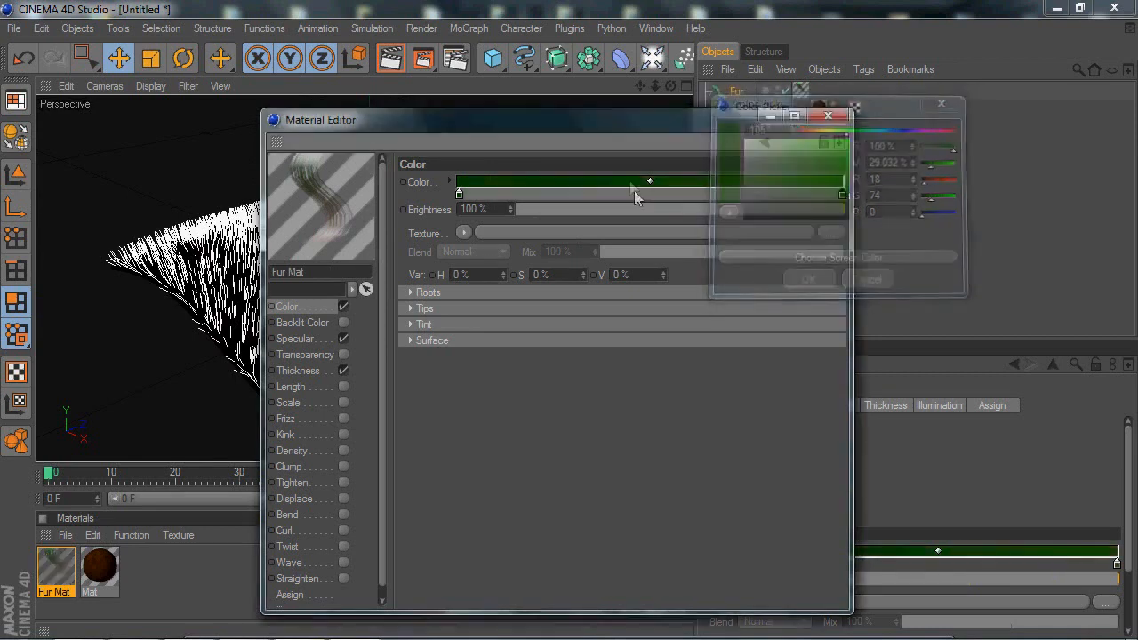
- Add a lighter green knot (RGB 28, 106, 4) at the middle of the fur gradient and close the material editor
{"action": "double_click", "coordinate": [649, 189]}
{"action": "left_click", "coordinate": [655, 183]}
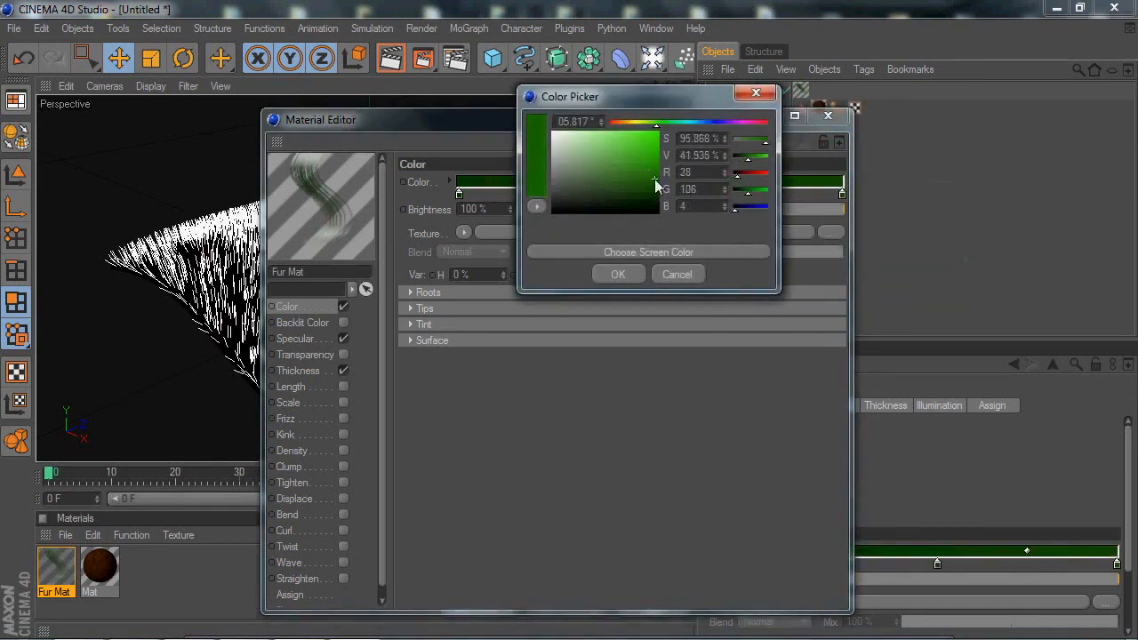
{"action": "left_click", "coordinate": [635, 272]}
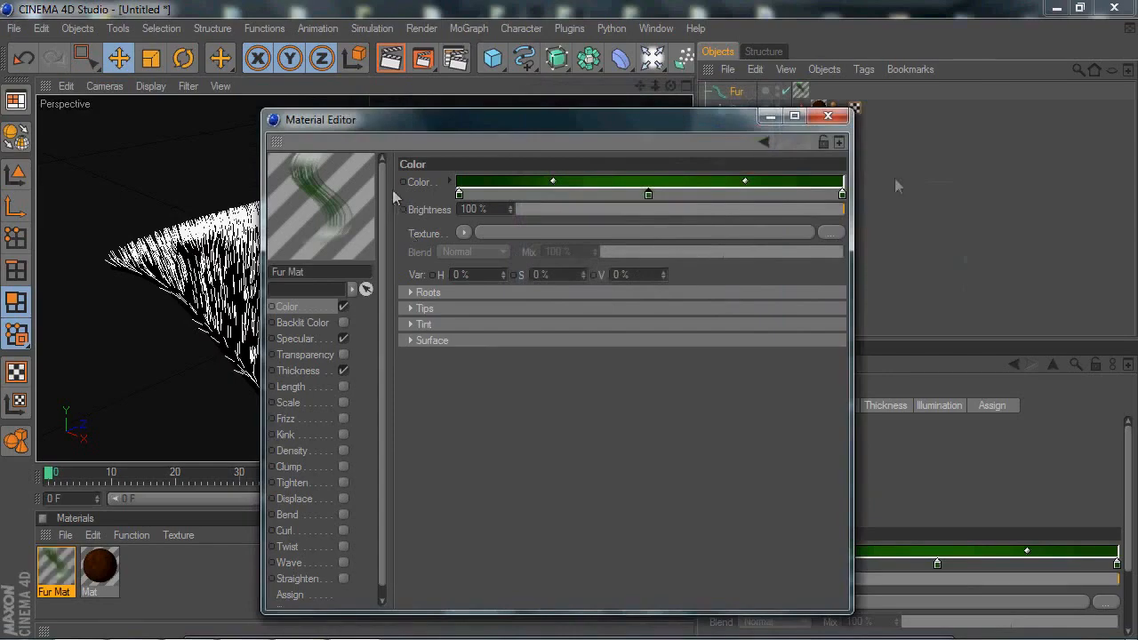
{"action": "left_click", "coordinate": [828, 116]}
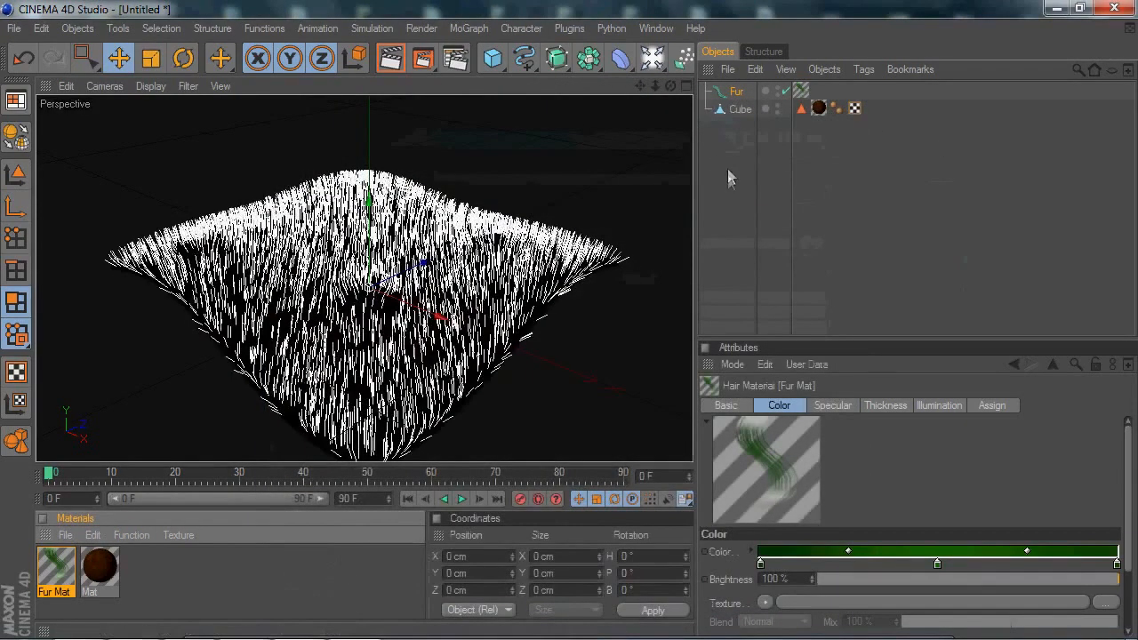
- Add a Sky and an omni Light to the scene and raise the light high above the ground along the Y axis
{"action": "left_click", "coordinate": [727, 174]}
{"action": "left_click_drag", "start_coordinate": [651, 58], "coordinate": [718, 223]}
{"action": "left_click_drag", "start_coordinate": [652, 59], "coordinate": [693, 85]}
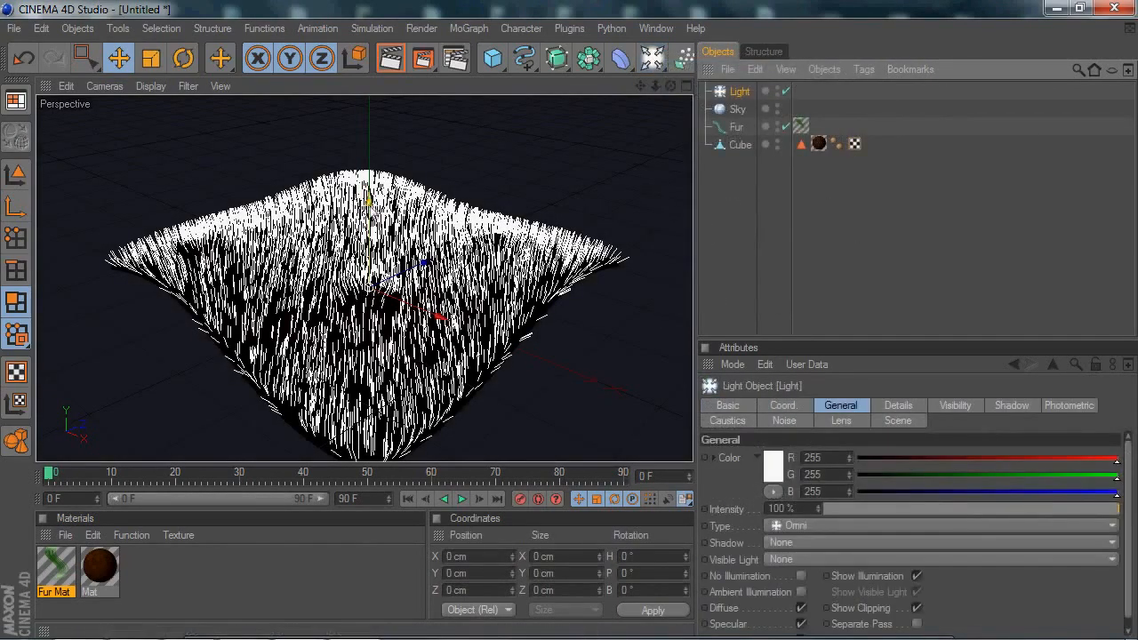
{"action": "left_click_drag", "start_coordinate": [370, 205], "coordinate": [371, 16]}
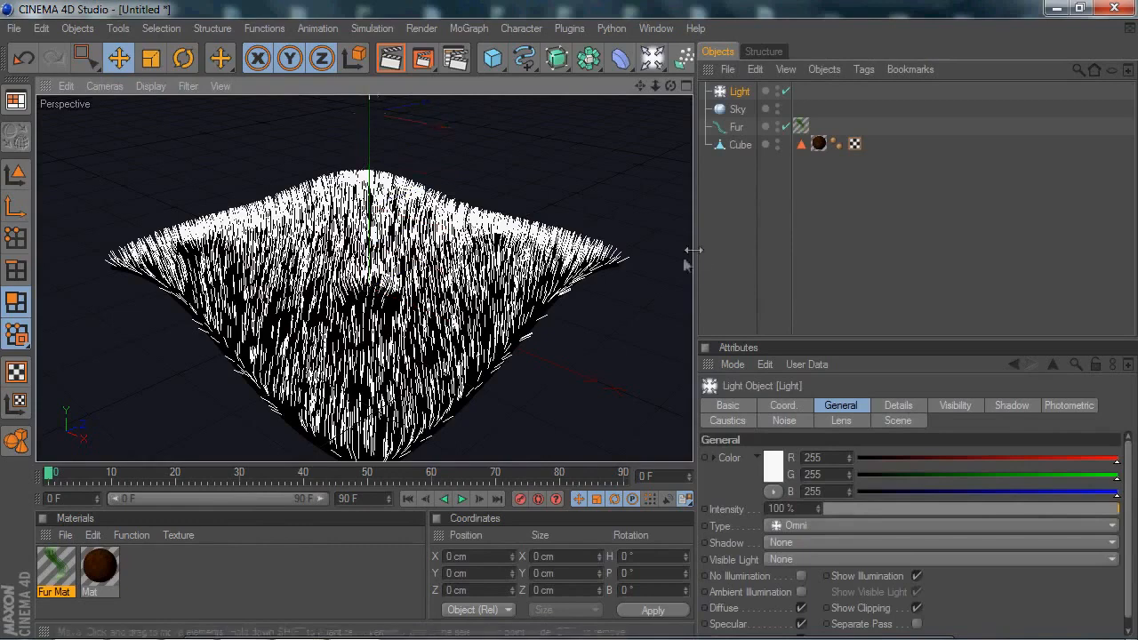
- Deselect all objects and render the Perspective view to examine the grass, including from a slightly rotated angle
{"action": "left_click", "coordinate": [757, 226]}
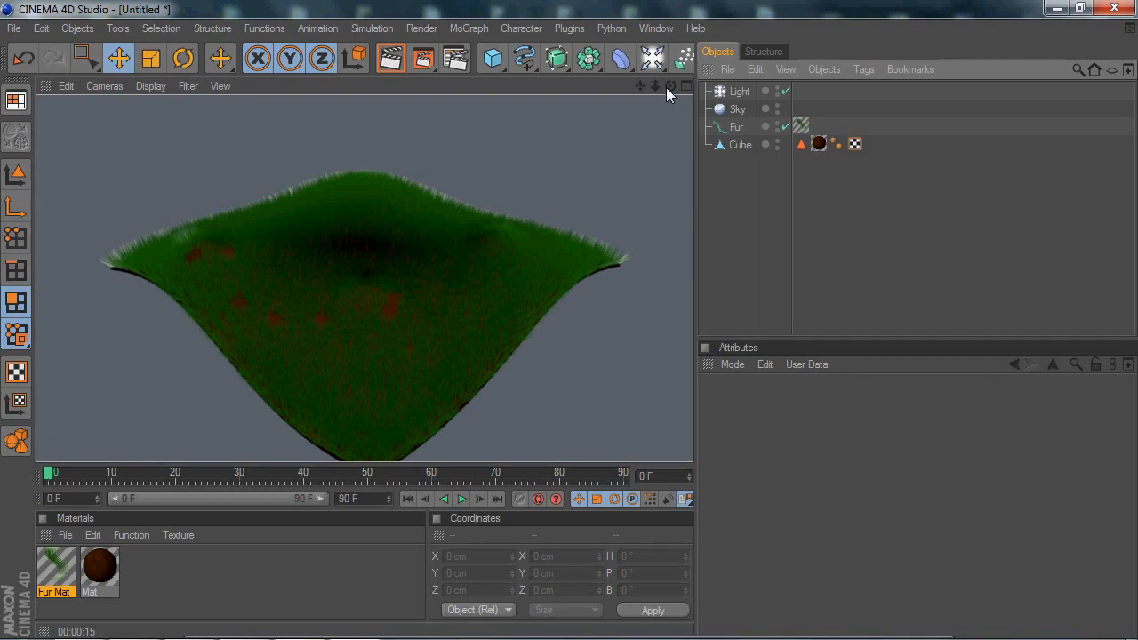
{"action": "mouse_move", "coordinate": [670, 86]}
{"action": "left_mouse_down"}
{"action": "mouse_move", "coordinate": [702, 92]}
{"action": "mouse_move", "coordinate": [648, 87]}
{"action": "mouse_move", "coordinate": [683, 87]}
{"action": "left_mouse_up"}
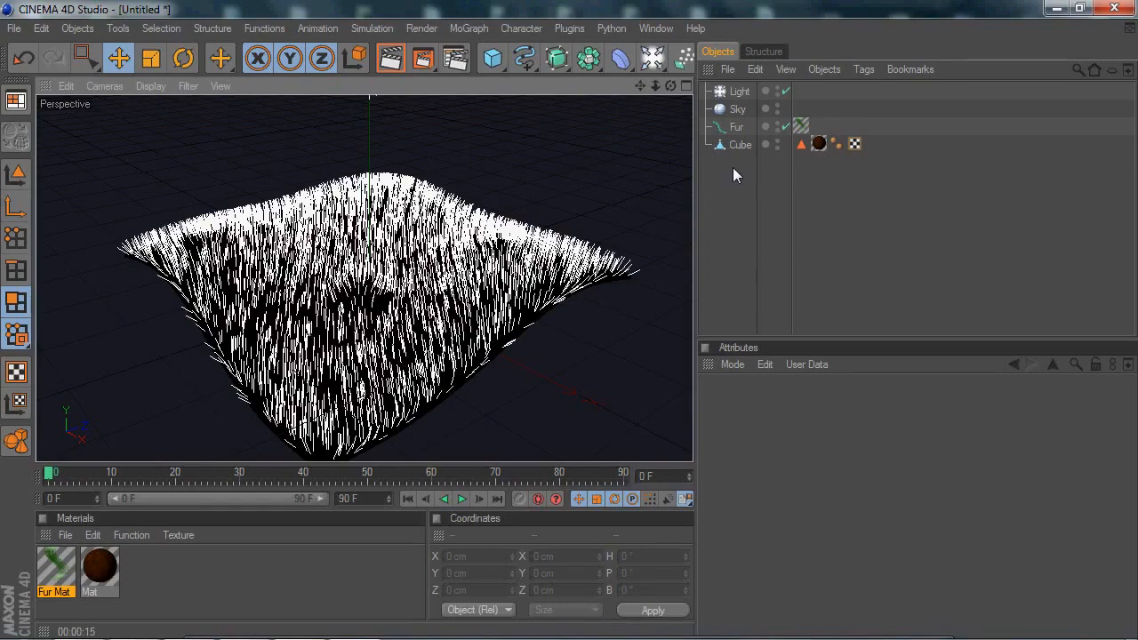
- Quit CINEMA 4D without saving the project, switch to Sound Recorder, and stop its recording
{"action": "left_click", "coordinate": [1114, 8]}
{"action": "left_click", "coordinate": [585, 395]}
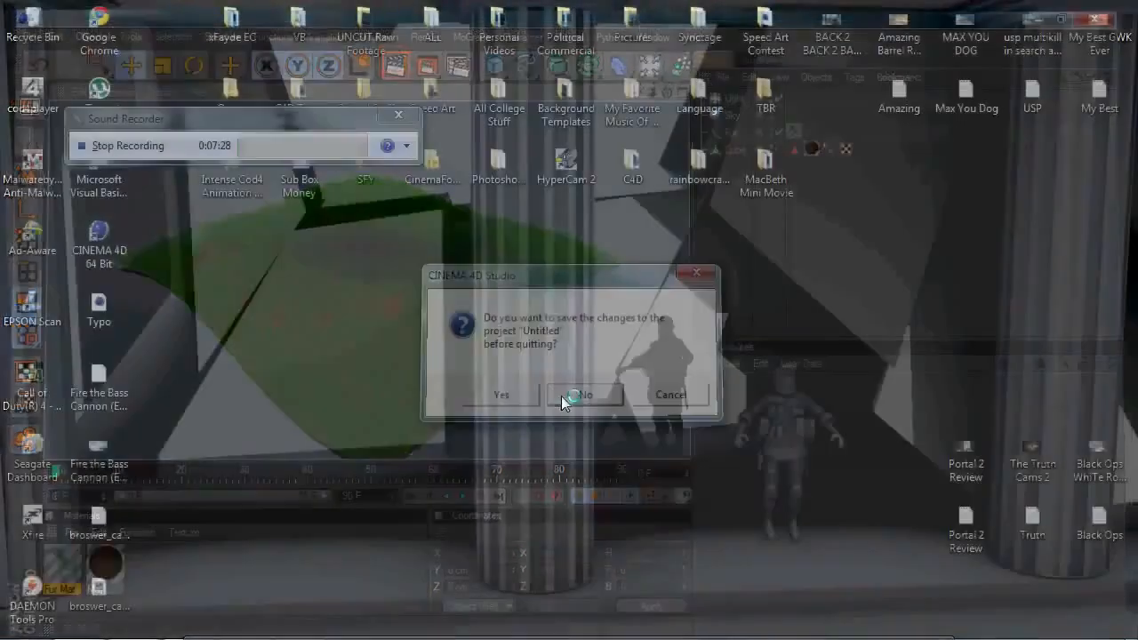
{"action": "left_click", "coordinate": [133, 145]}
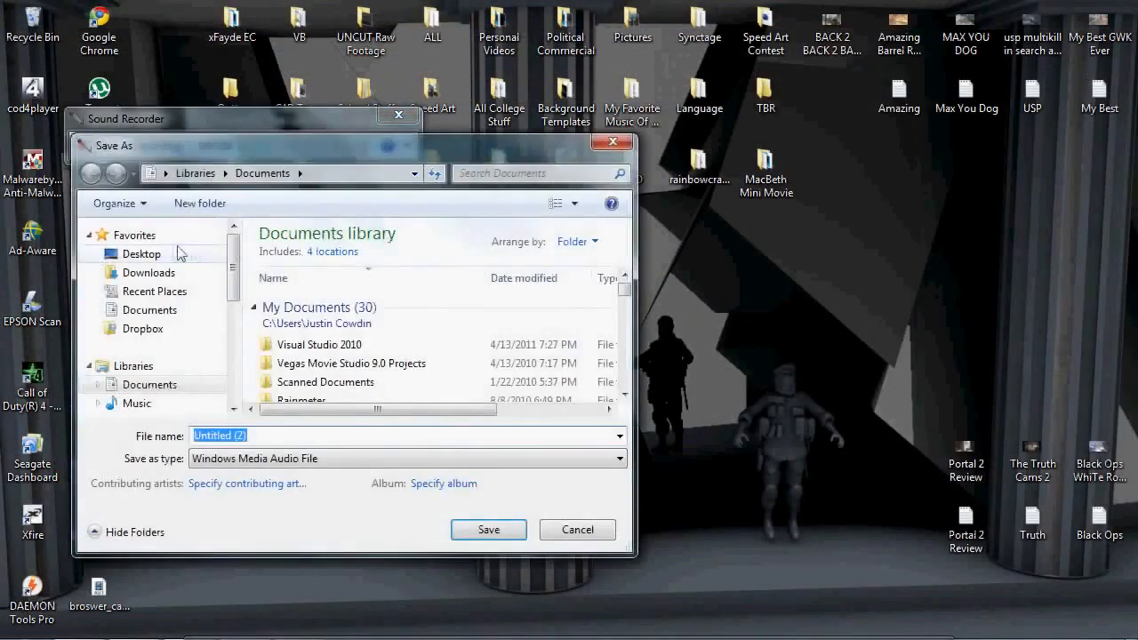